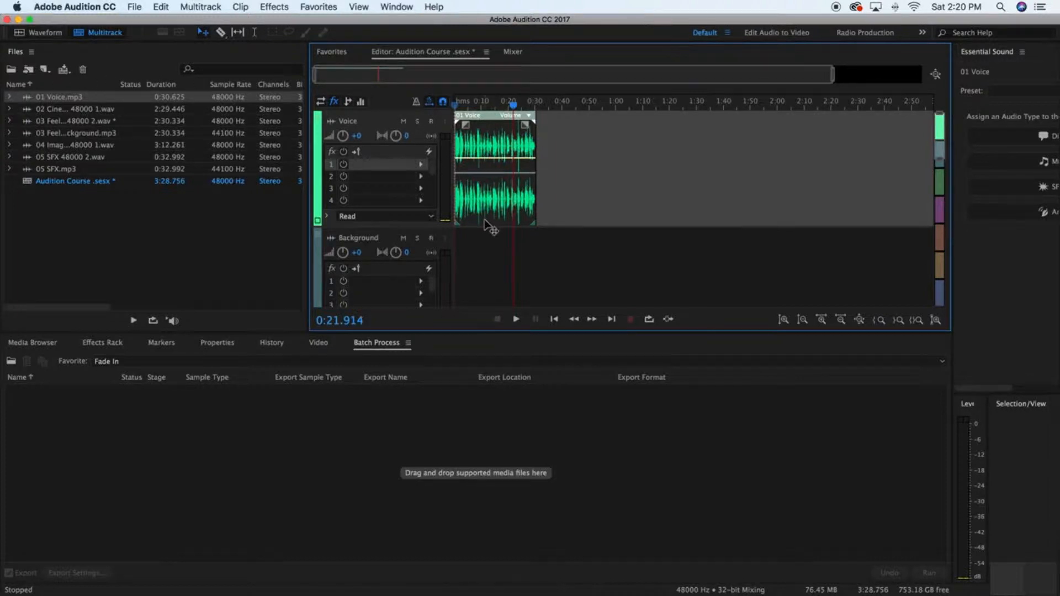
# - Add an Echo effect to the first effect slot of the Voice track and place its settings window clear of the tracks
pyautogui.click(421, 166)
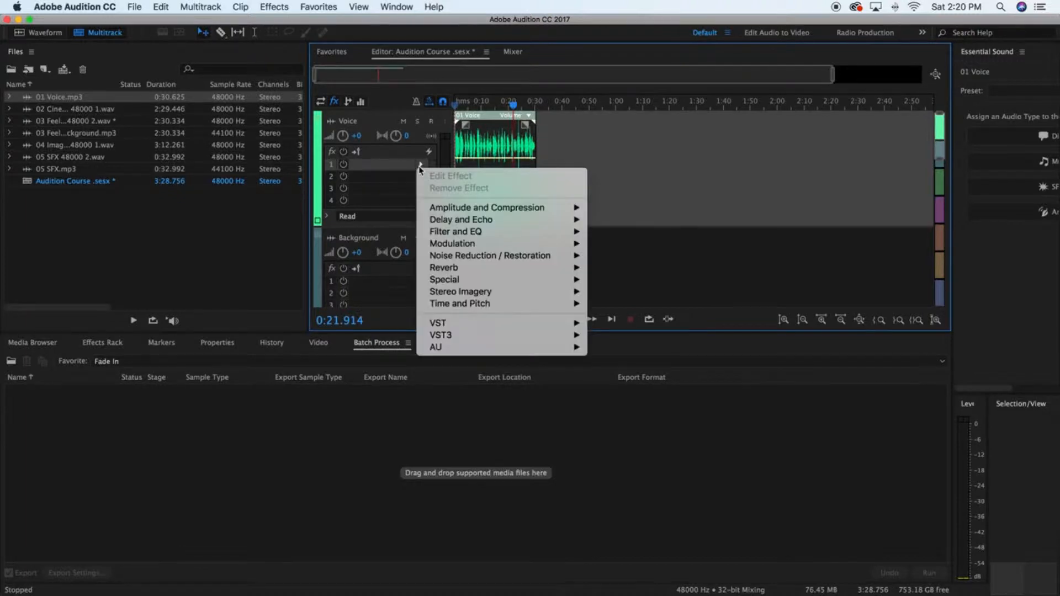
pyautogui.moveTo(509, 225)
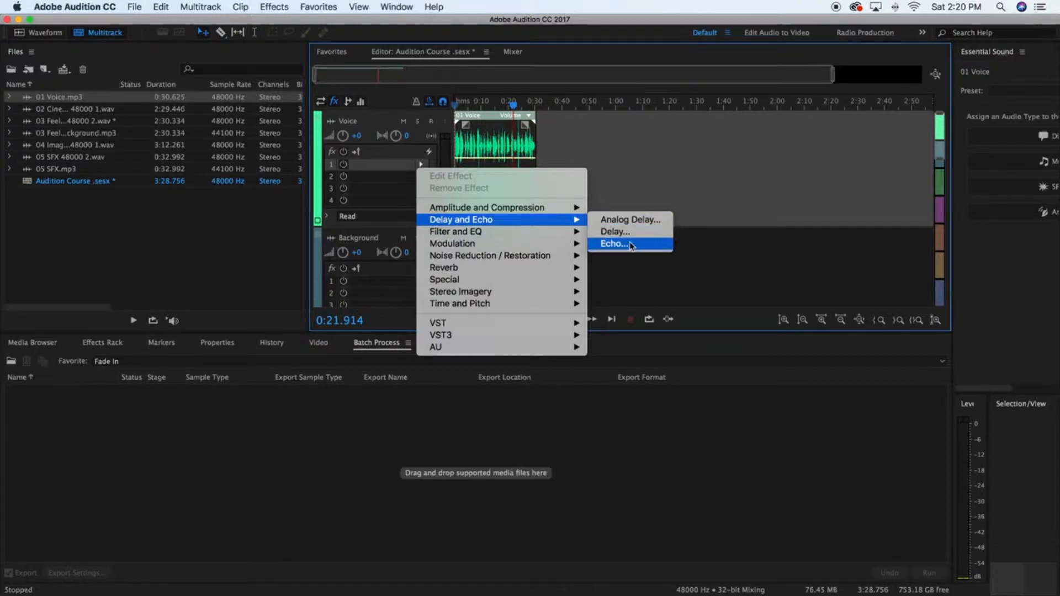
pyautogui.click(613, 244)
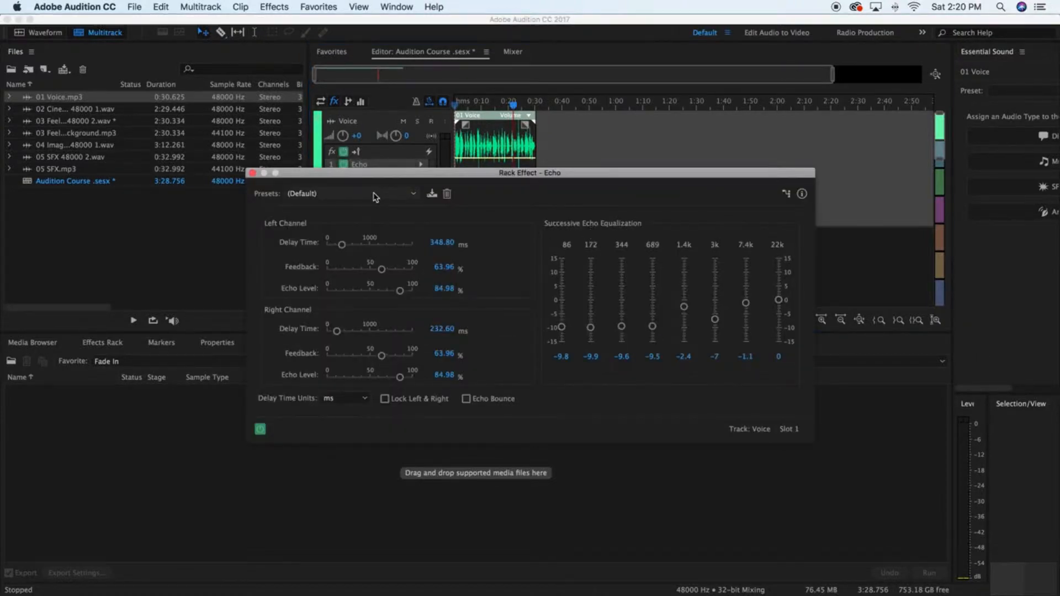
pyautogui.moveTo(447, 179); pyautogui.dragTo(485, 369)
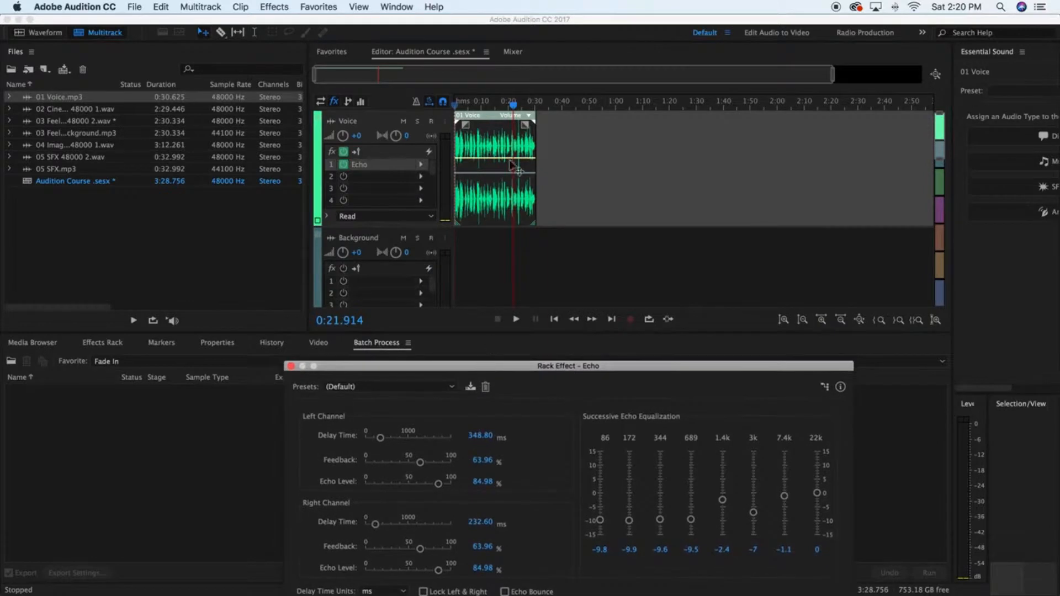
# - Apply the Infinite Loop preset to the Echo effect and preview the voice from the session start
pyautogui.click(361, 387)
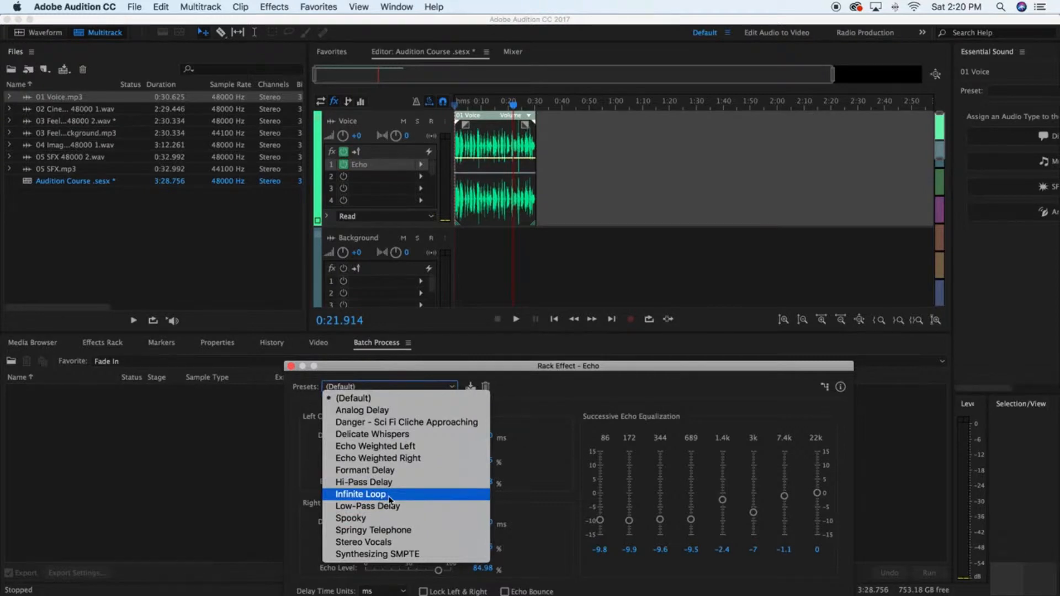
pyautogui.click(362, 494)
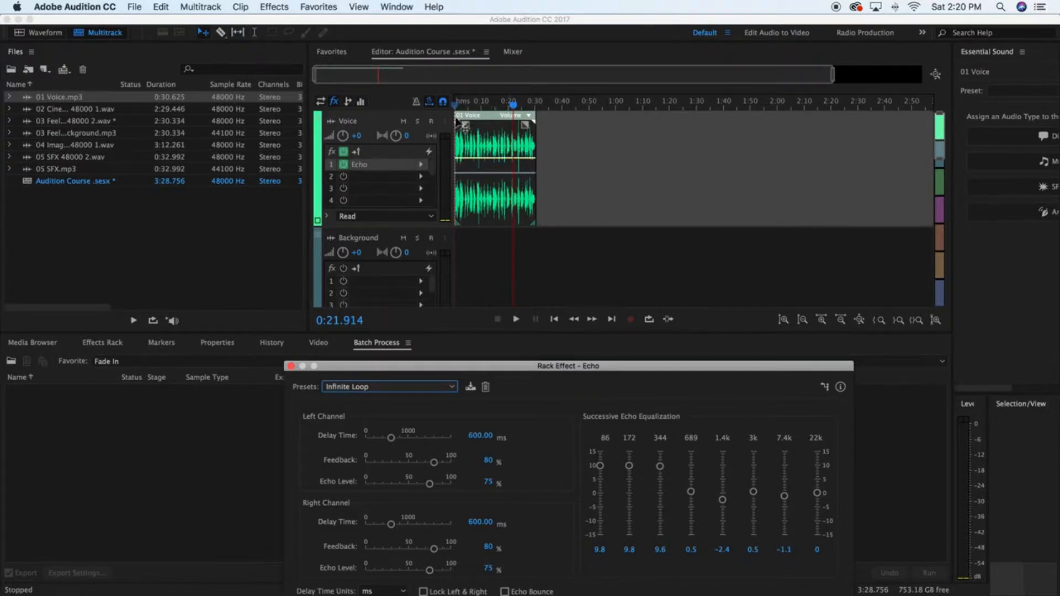
pyautogui.click(556, 320)
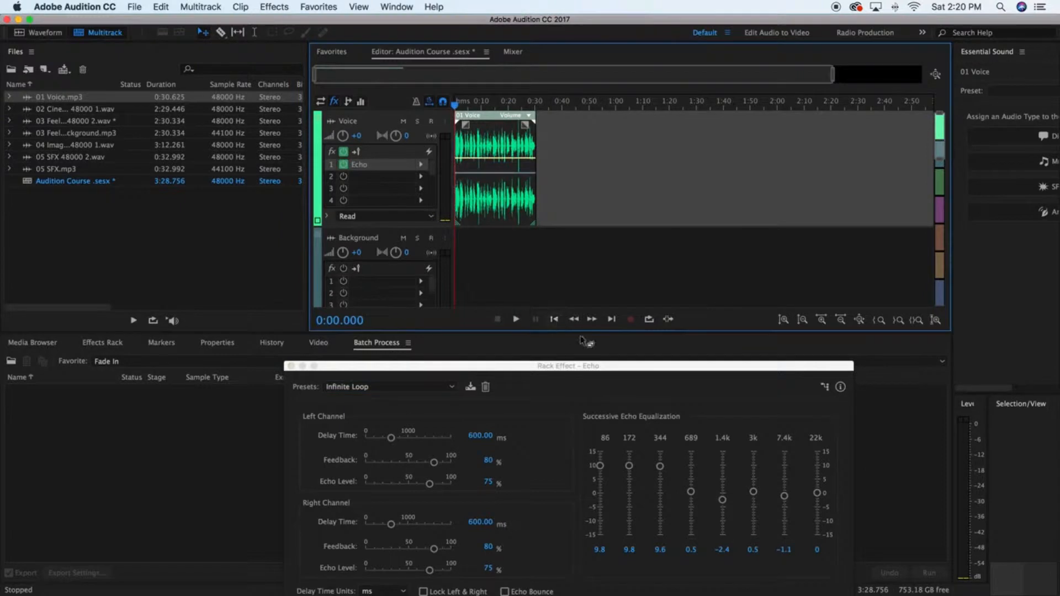
pyautogui.press('space')
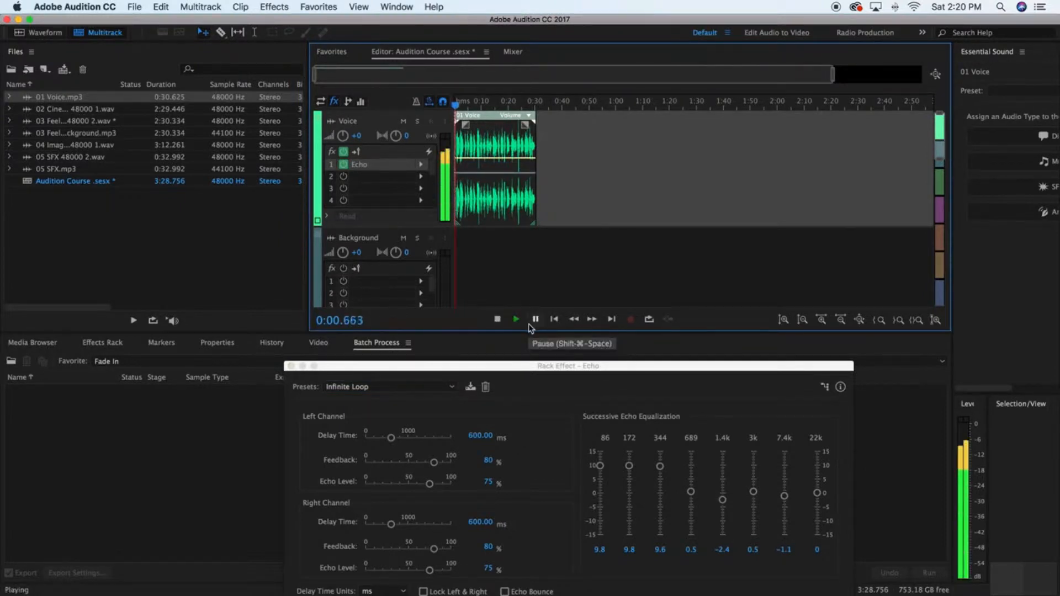
pyautogui.press('space')
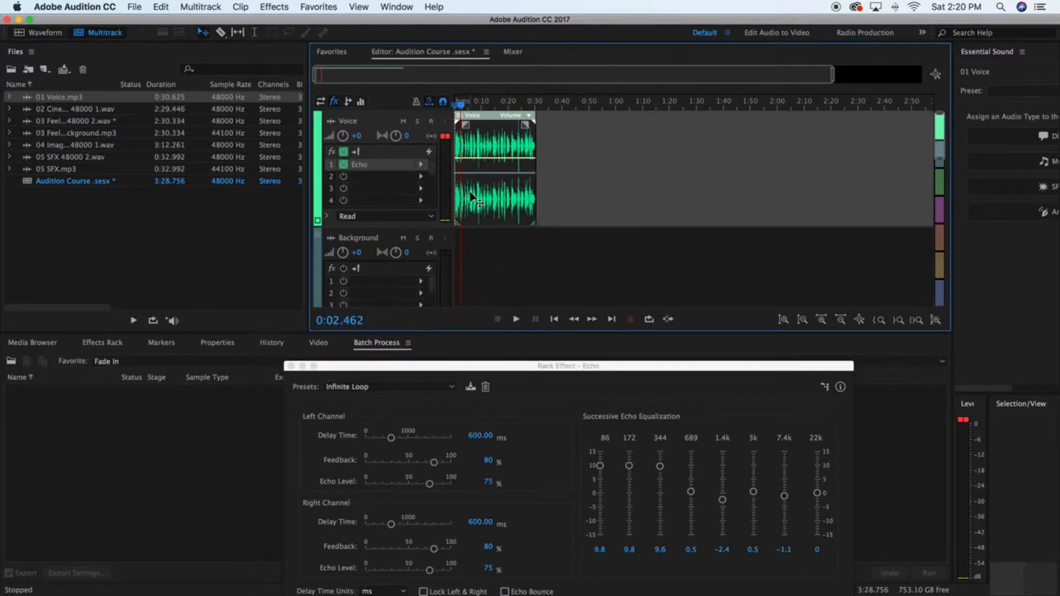
# - Switch the Echo effect to the Delicate Whispers preset and close its settings
pyautogui.moveTo(436, 366); pyautogui.dragTo(433, 260)
pyautogui.scroll(-1, 429, 287)
pyautogui.click(429, 287)
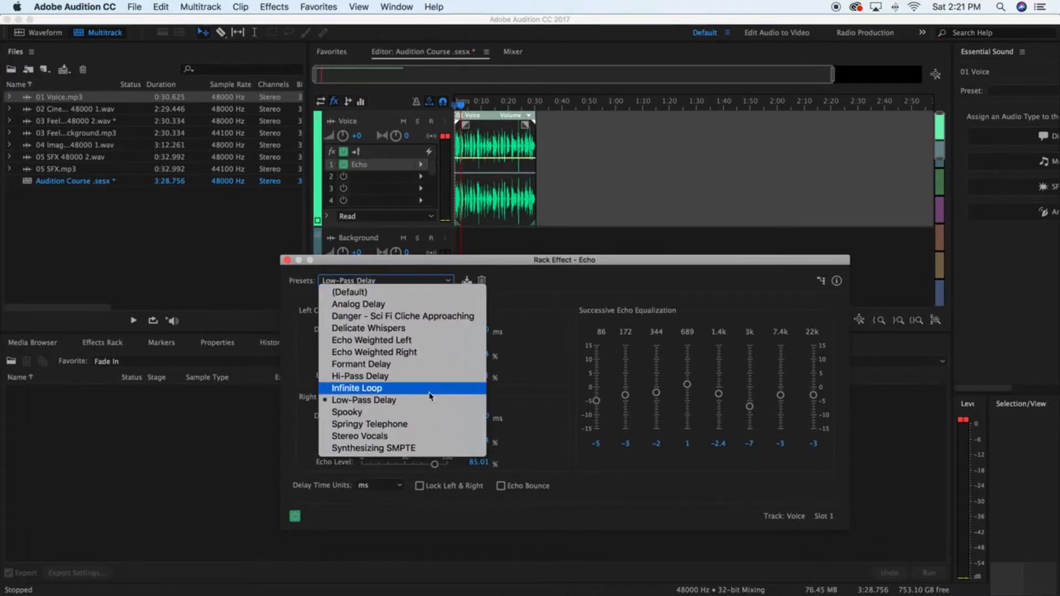
pyautogui.click(389, 330)
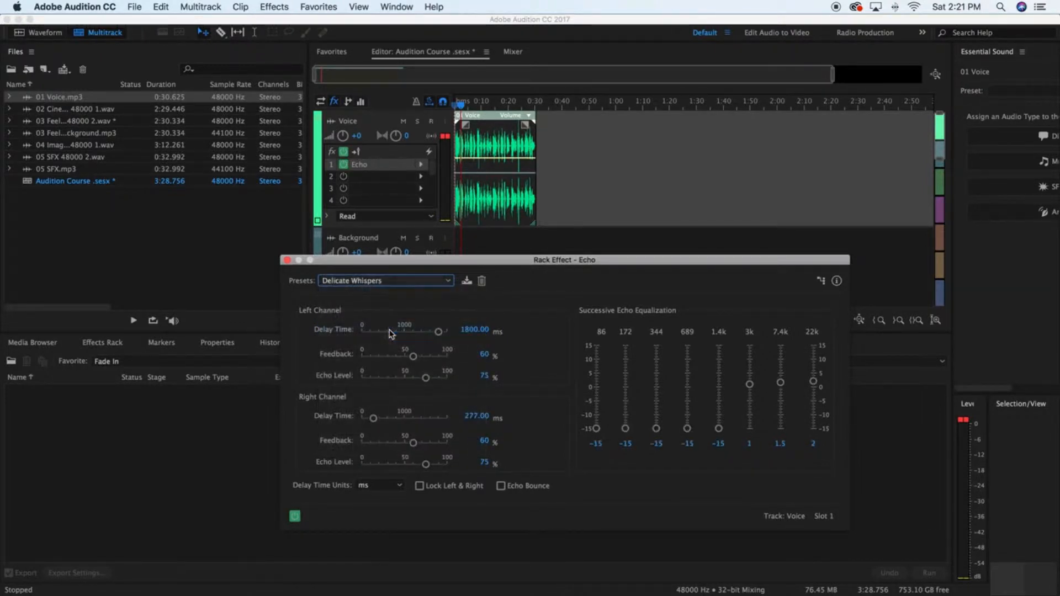
pyautogui.click(286, 261)
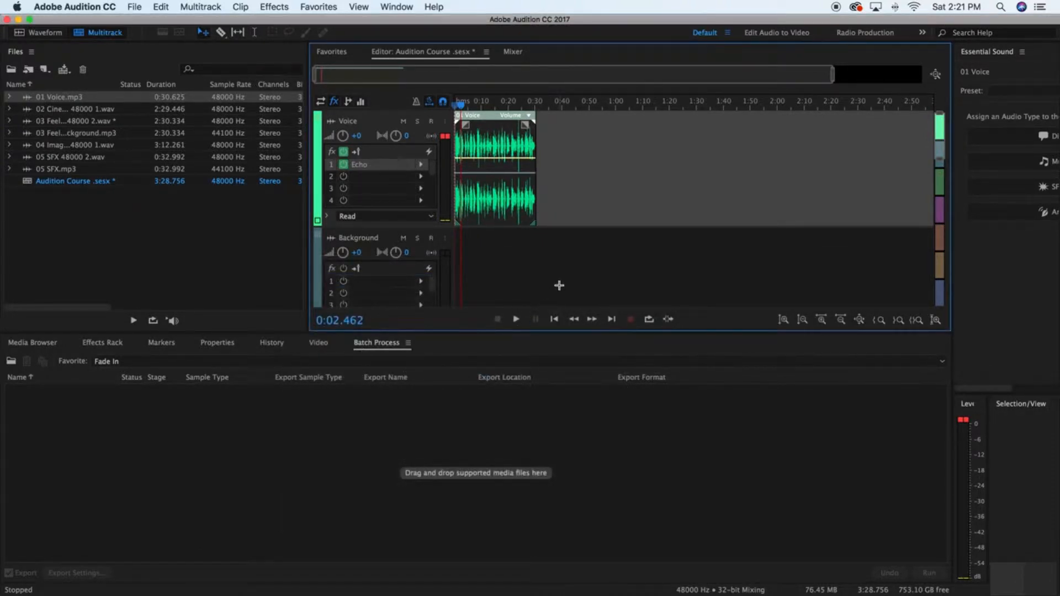
# - Play the Voice track from the beginning for about 8 seconds with the system volume raised
pyautogui.click(556, 323)
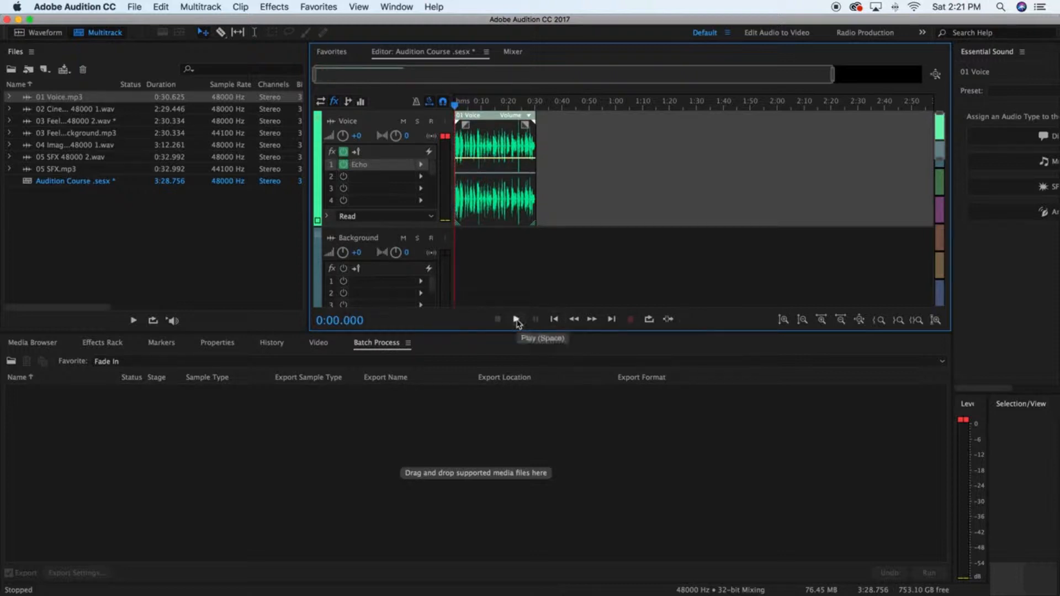
pyautogui.click(516, 319)
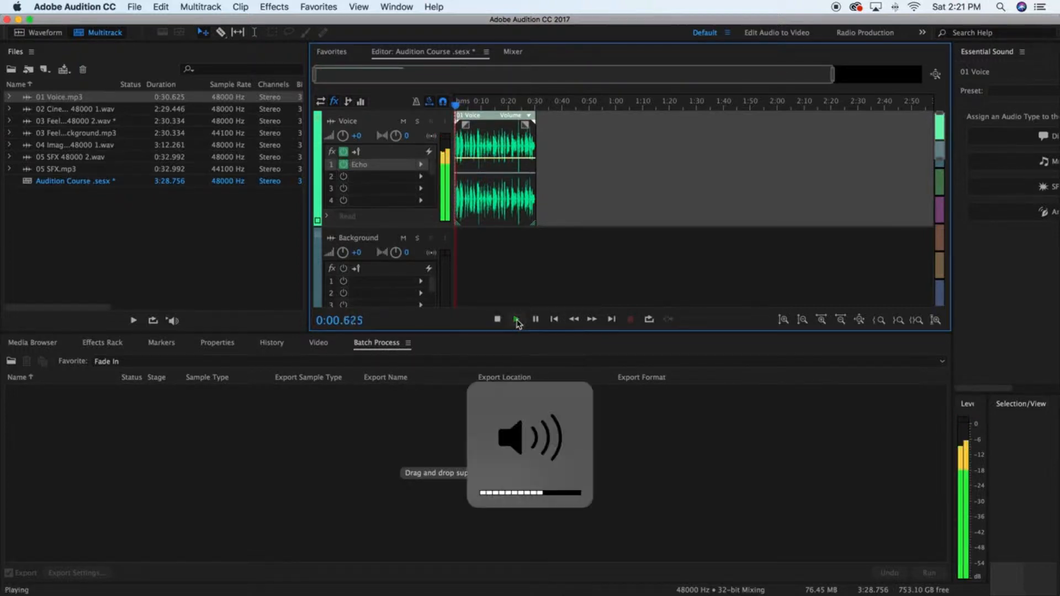
pyautogui.press('XF86AudioRaiseVolume')
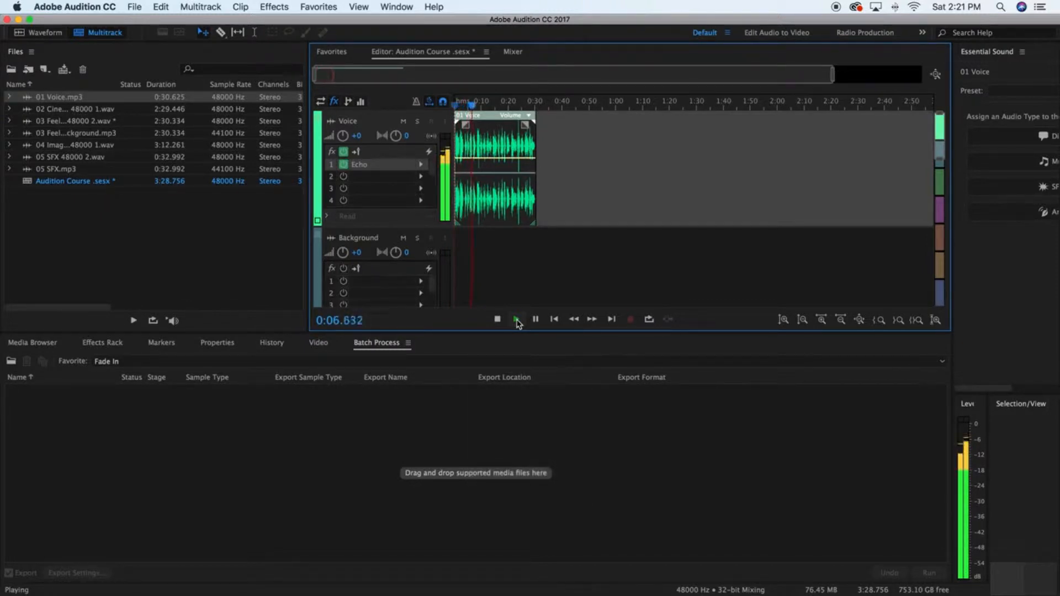
pyautogui.click(517, 320)
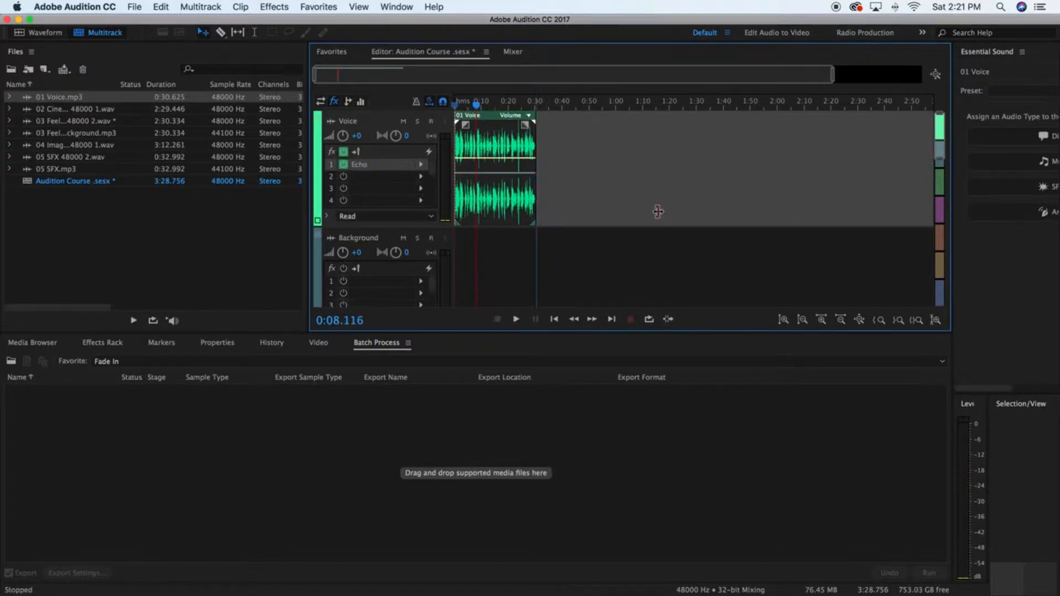
# - Split the voice clip about 3 seconds before its end and delete the long first part
pyautogui.moveTo(823, 73); pyautogui.dragTo(462, 78)
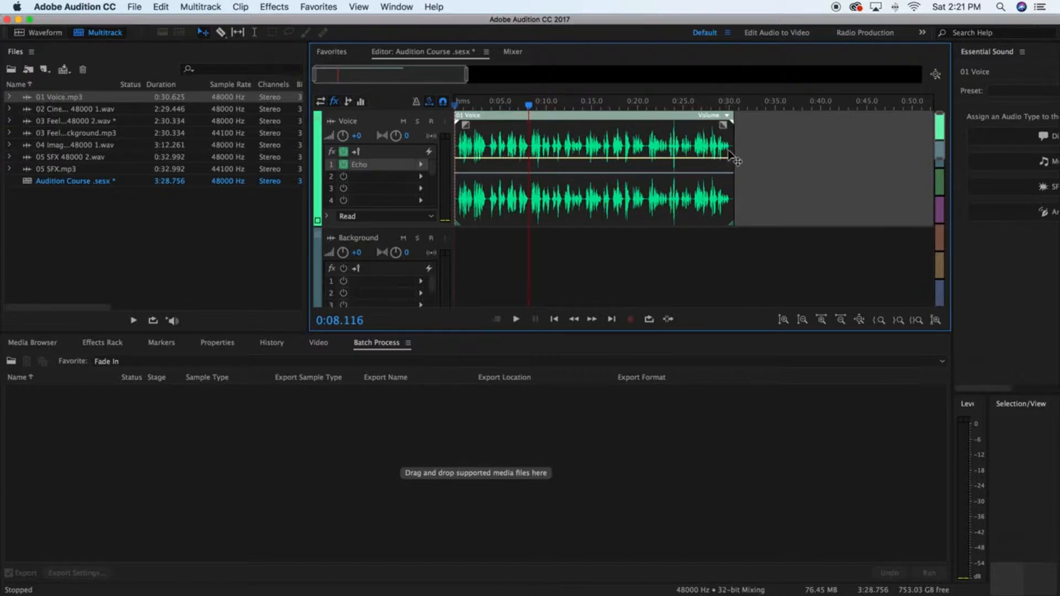
pyautogui.click(221, 33)
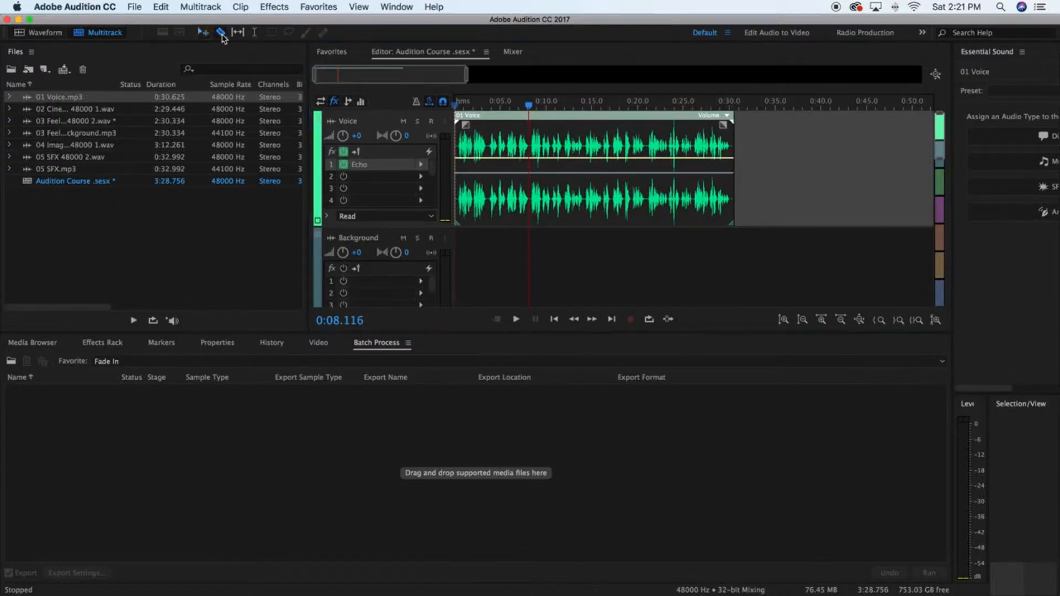
pyautogui.click(709, 148)
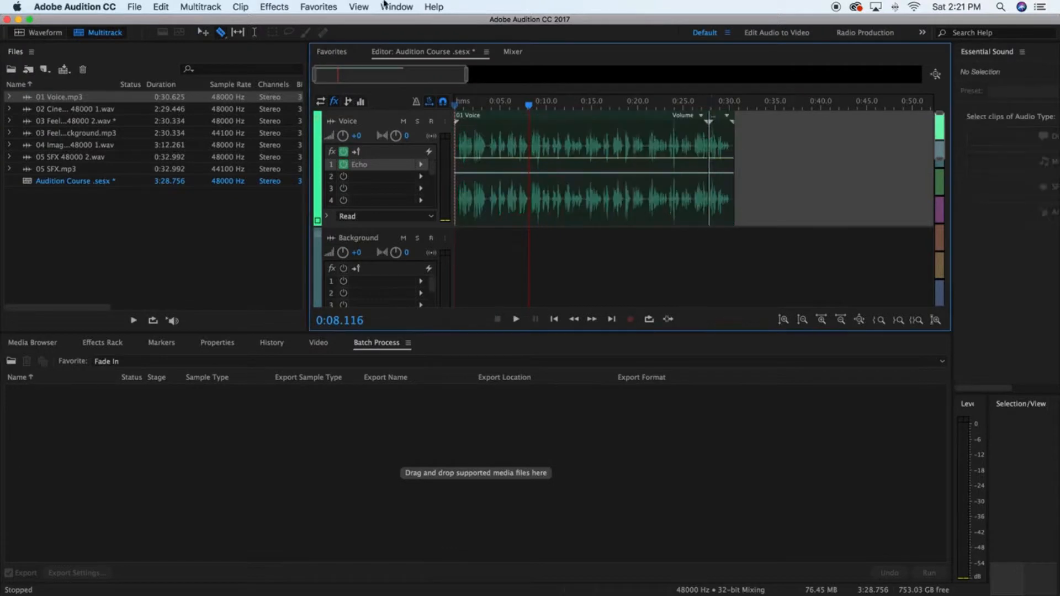
pyautogui.click(202, 32)
pyautogui.click(679, 154)
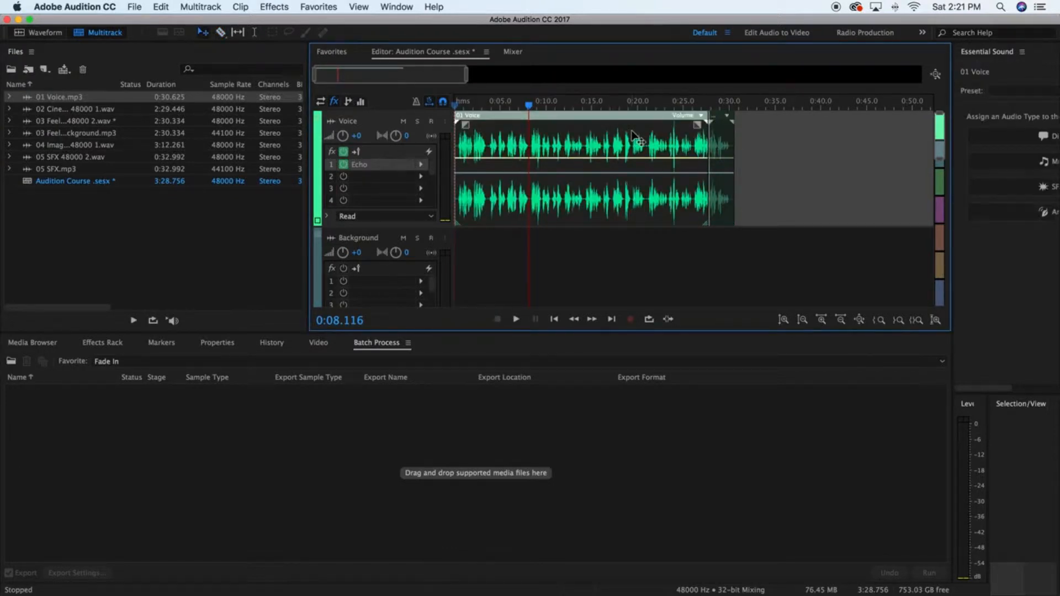
pyautogui.press('Delete')
# - Open the remaining voice clip in the waveform editor and play it from about 0:27.9
pyautogui.doubleClick(718, 148)
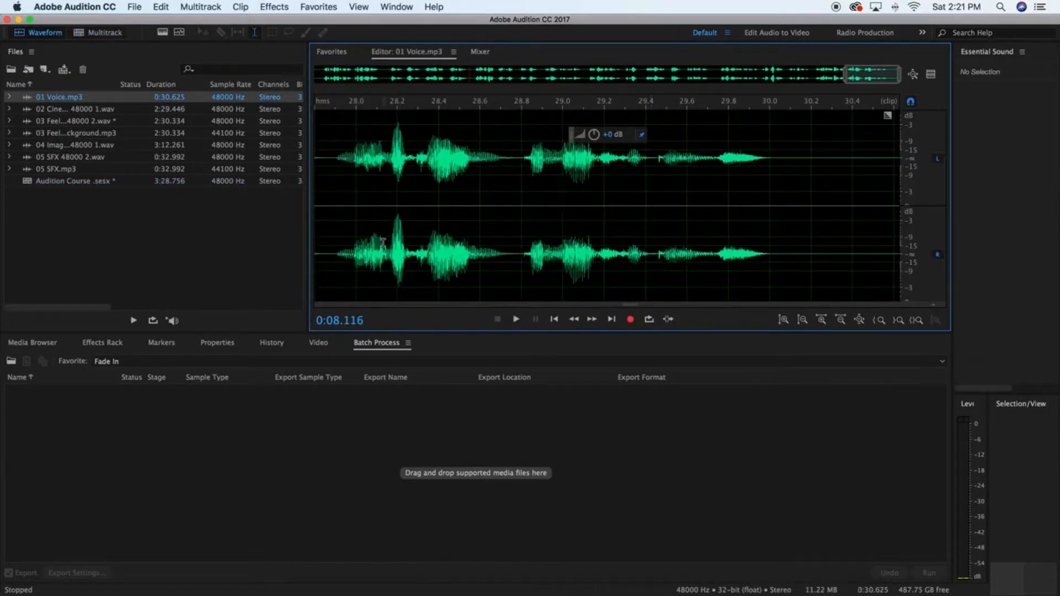
pyautogui.moveTo(335, 245); pyautogui.dragTo(537, 246)
pyautogui.click(338, 240)
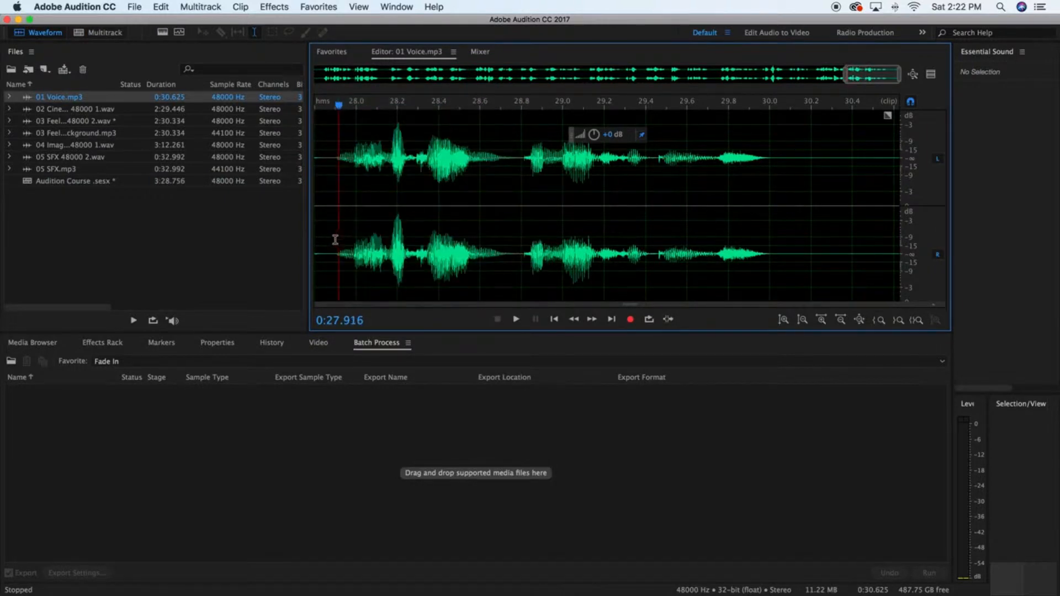
pyautogui.press('space')
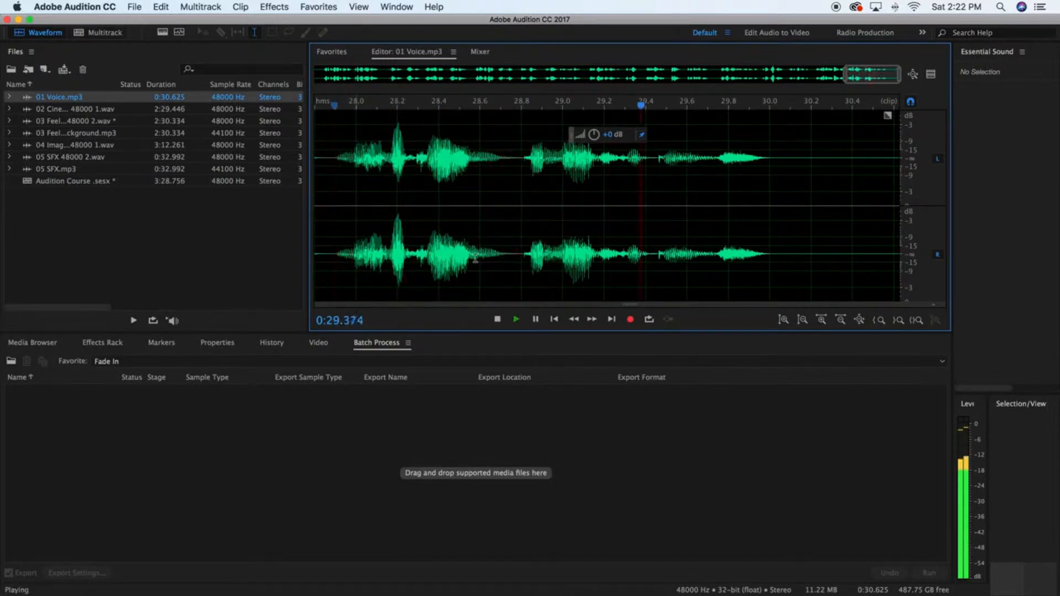
pyautogui.press('space')
# - Examine the spoken ending of the recording and select the silent tail from 0:30.000 to the end
pyautogui.moveTo(773, 254); pyautogui.dragTo(910, 259)
pyautogui.click(819, 241)
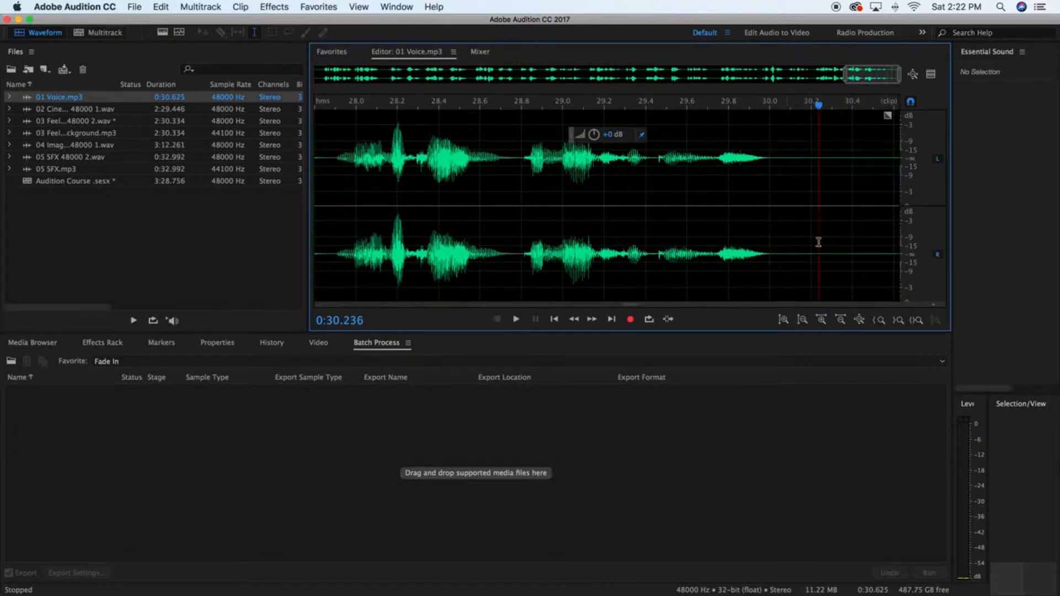
pyautogui.moveTo(769, 252); pyautogui.dragTo(913, 258)
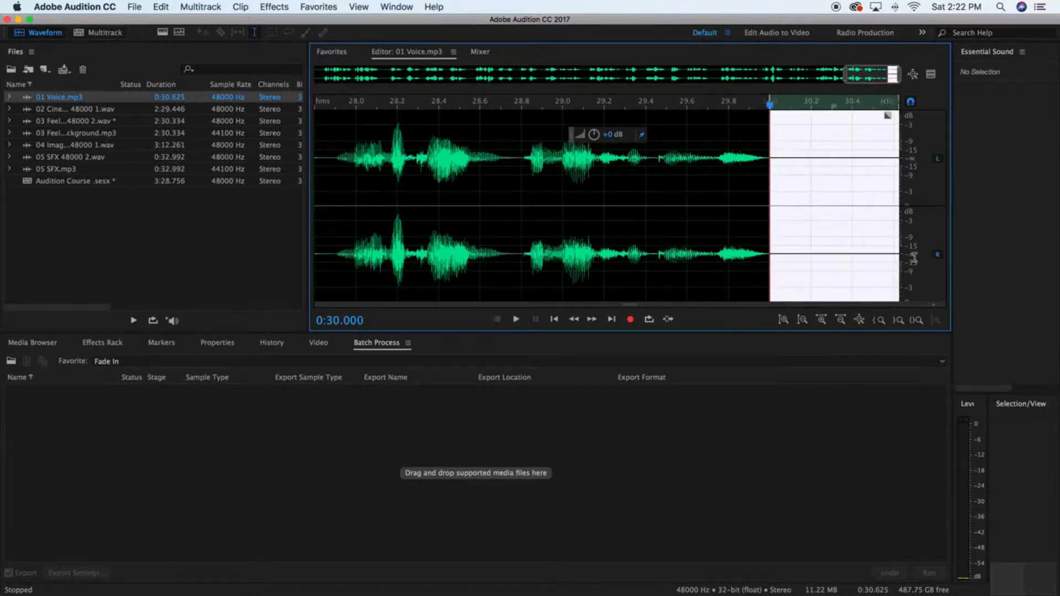
pyautogui.click(747, 239)
pyautogui.moveTo(326, 239); pyautogui.dragTo(678, 239)
pyautogui.click(638, 241)
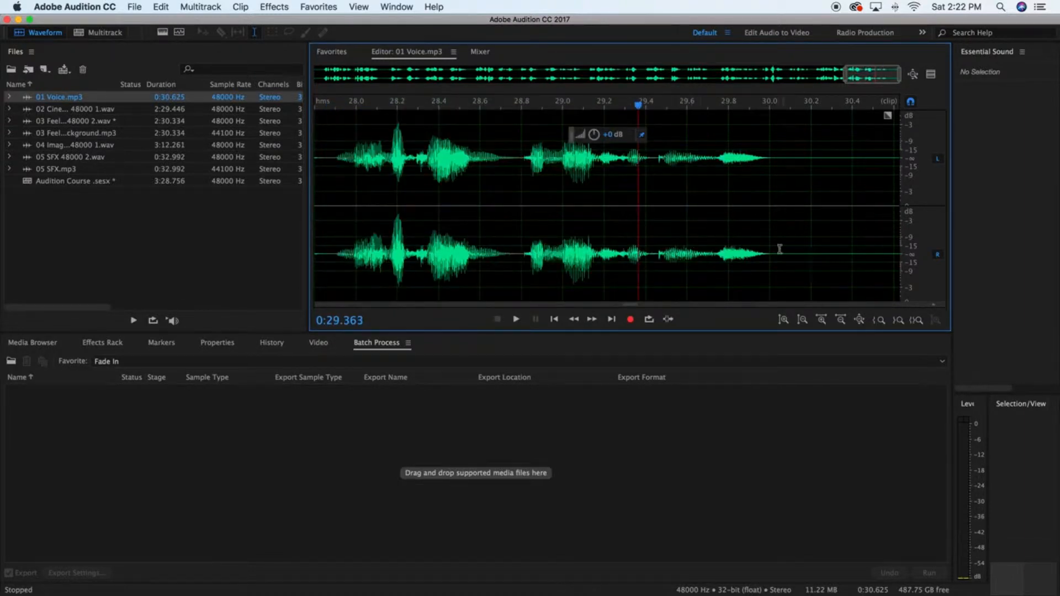
pyautogui.moveTo(769, 250); pyautogui.dragTo(918, 250)
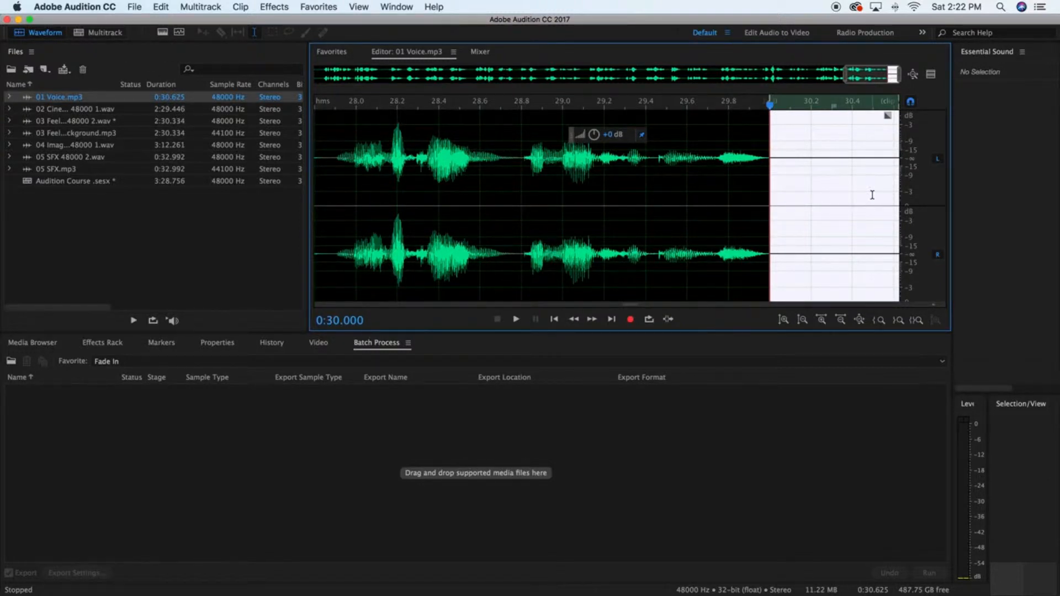
# - Return to the multitrack session and move the short voice clip to the start of the Voice track
pyautogui.click(120, 37)
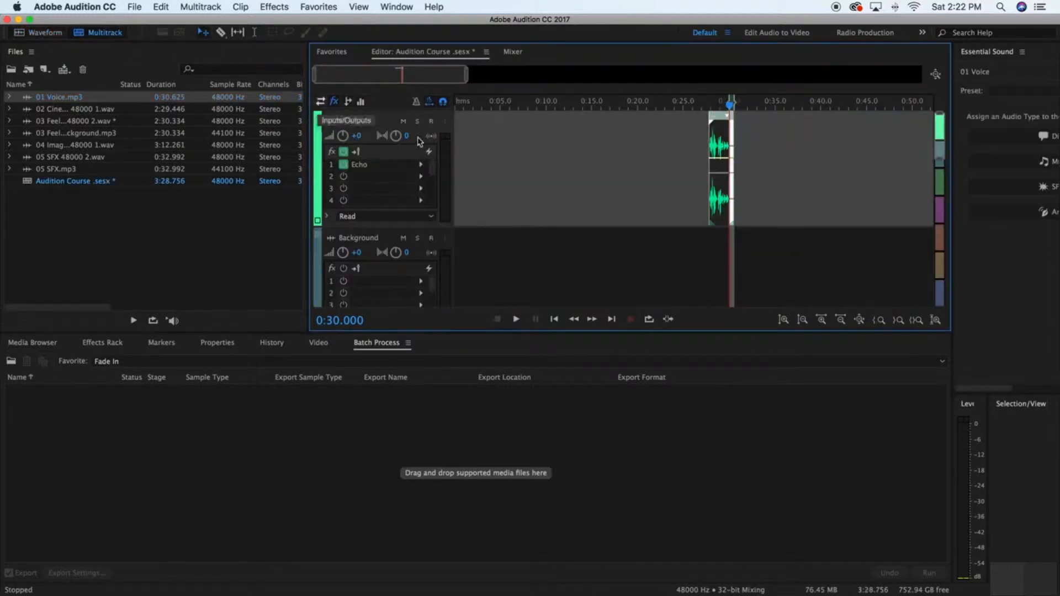
pyautogui.moveTo(728, 162); pyautogui.dragTo(384, 140)
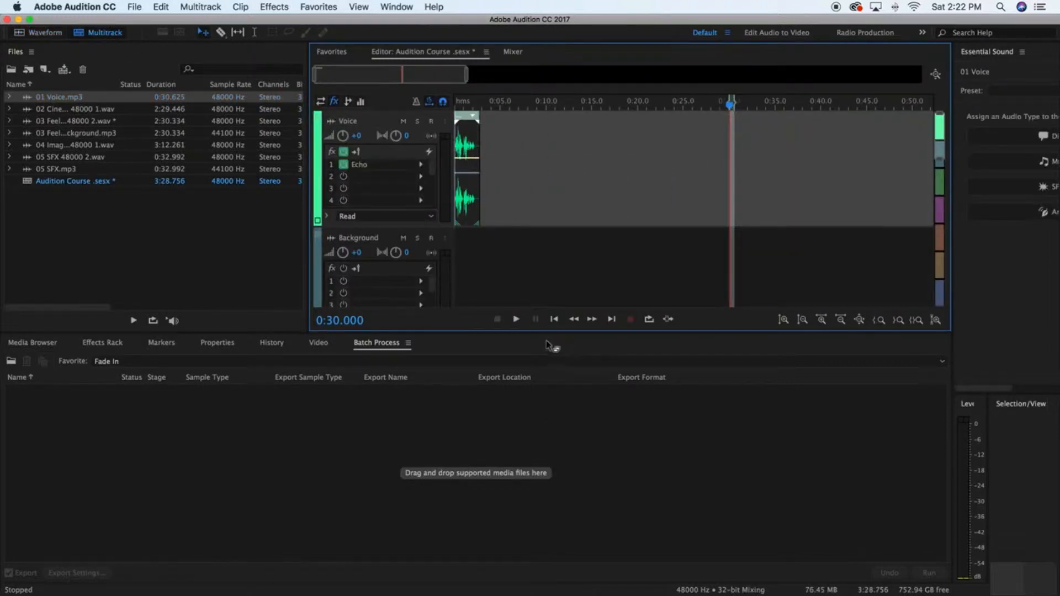
# - Play the short clip and its echo tail from the session start with raised system volume, pausing at about 0:10
pyautogui.click(554, 319)
pyautogui.click(516, 319)
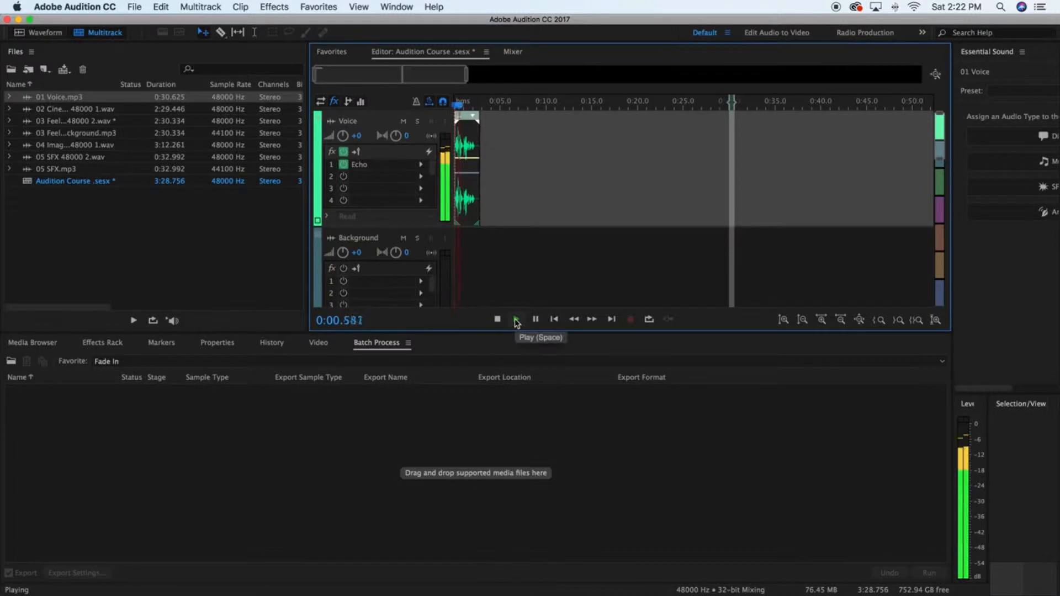
pyautogui.press('XF86AudioRaiseVolume')
pyautogui.press('XF86AudioRaiseVolume')
pyautogui.press('XF86AudioRaiseVolume')
pyautogui.press('XF86AudioRaiseVolume')
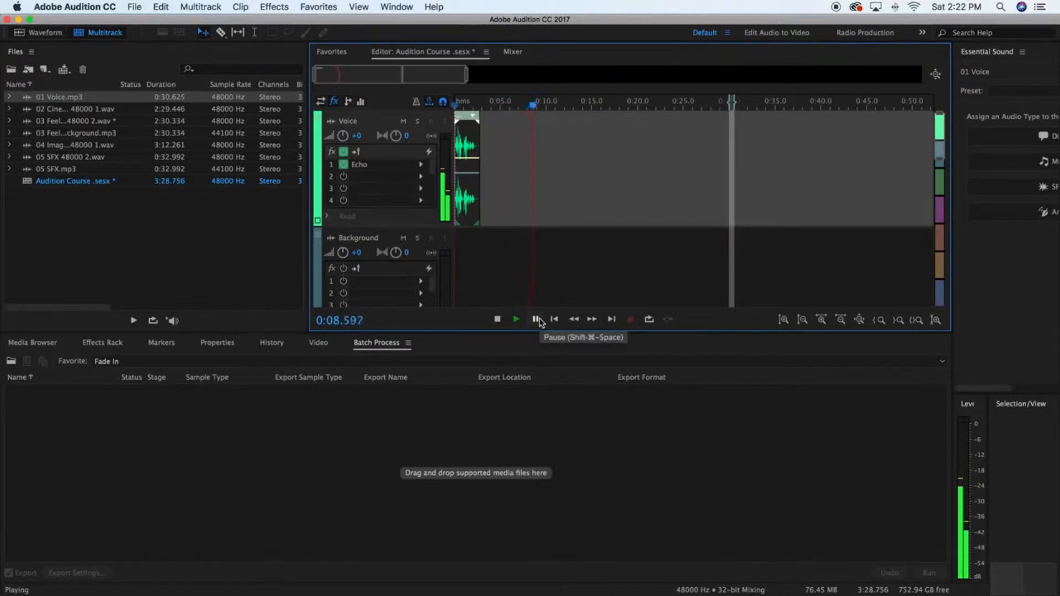
pyautogui.click(537, 319)
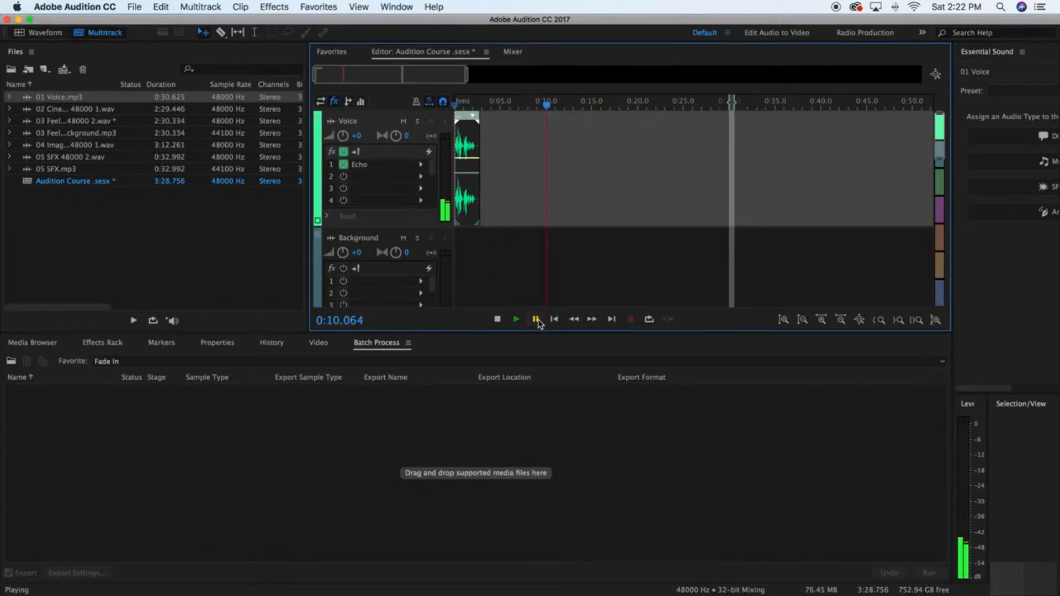
# - Extend the voice clip's beginning so it fills the Voice track from 0:00 to about 0:28, and preview it until about 0:15
pyautogui.click(655, 161)
pyautogui.moveTo(480, 180); pyautogui.dragTo(453, 168)
pyautogui.click(595, 166)
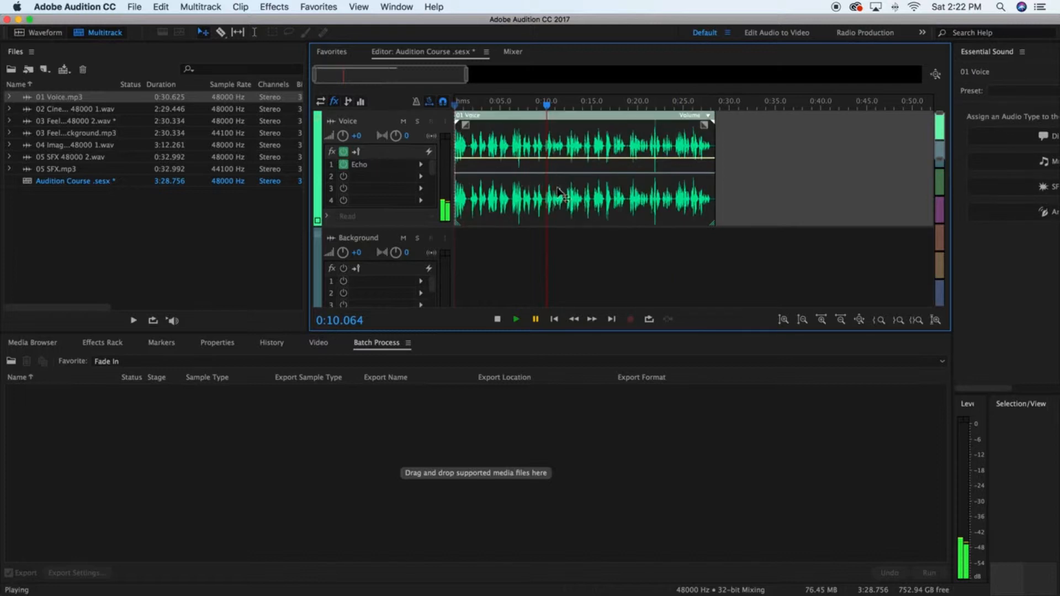
pyautogui.click(518, 319)
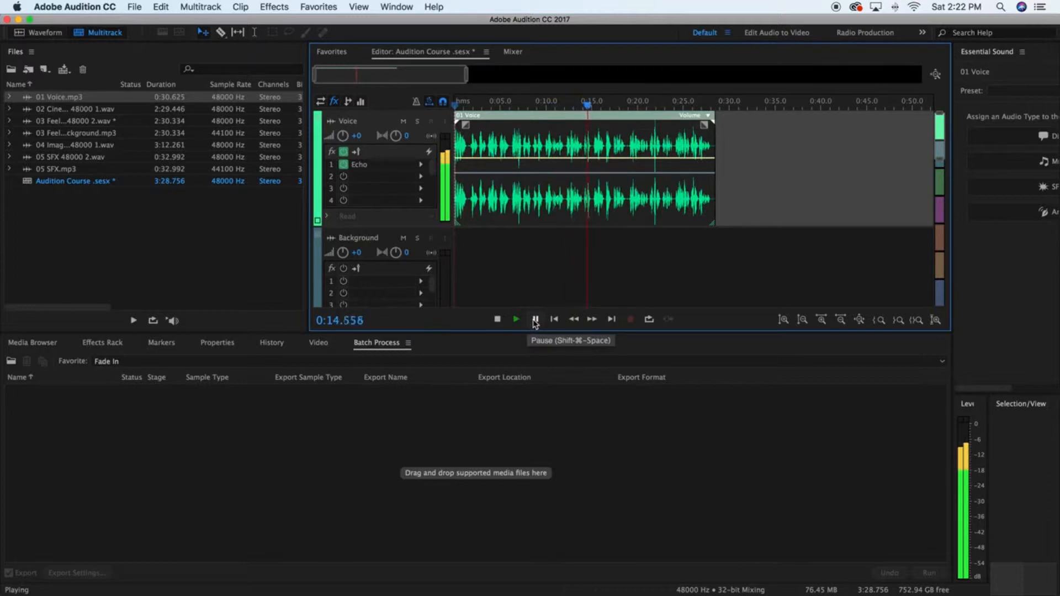
pyautogui.click(535, 320)
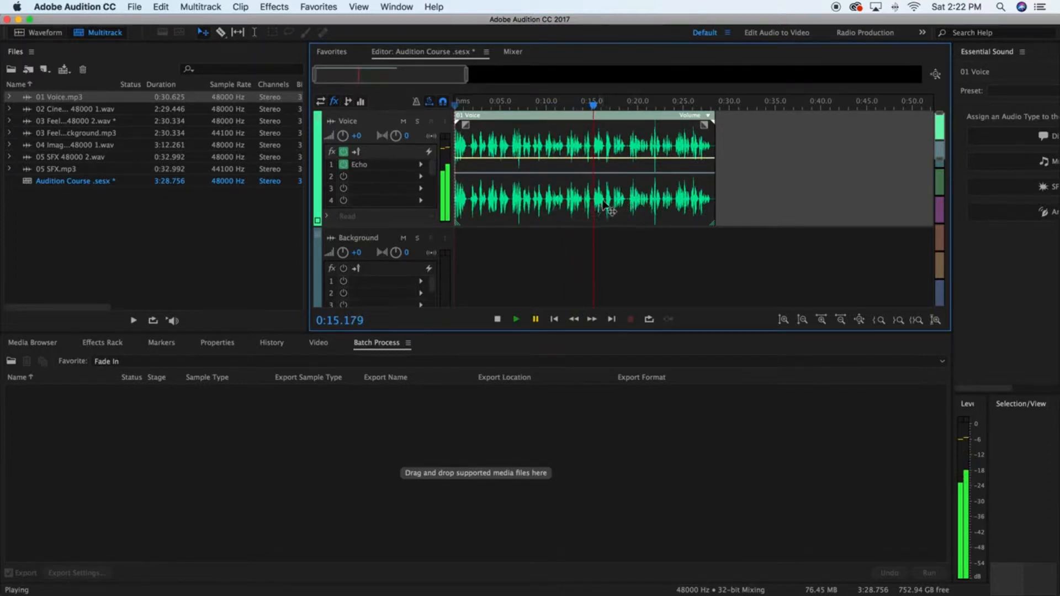
# - Try moving the voice clip to start at about 0:15 on the Voice track, and undo the move
pyautogui.hscroll(1, 603, 201)
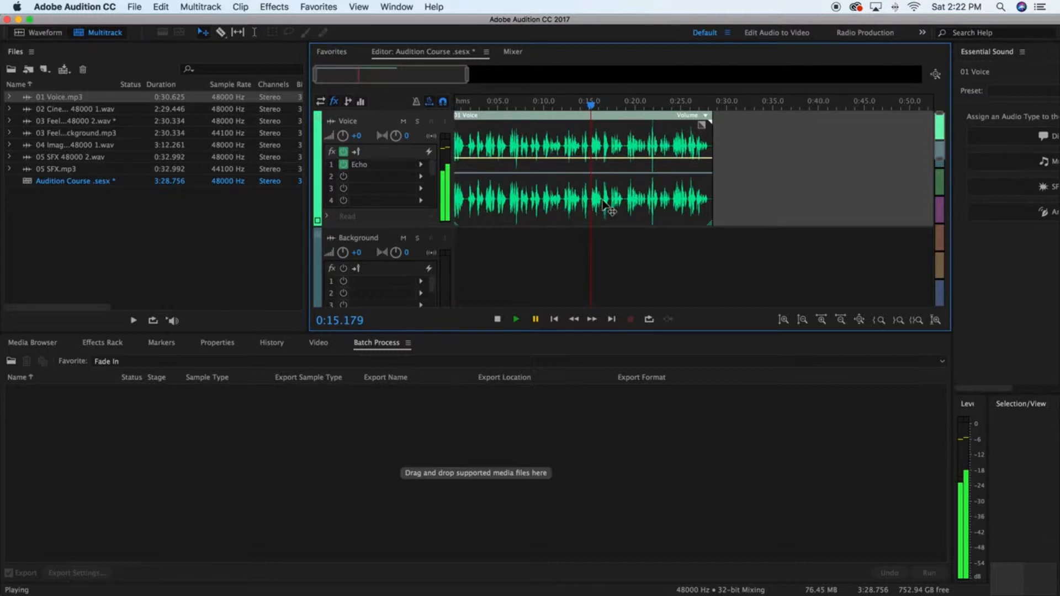
pyautogui.scroll(-1, 416, 172)
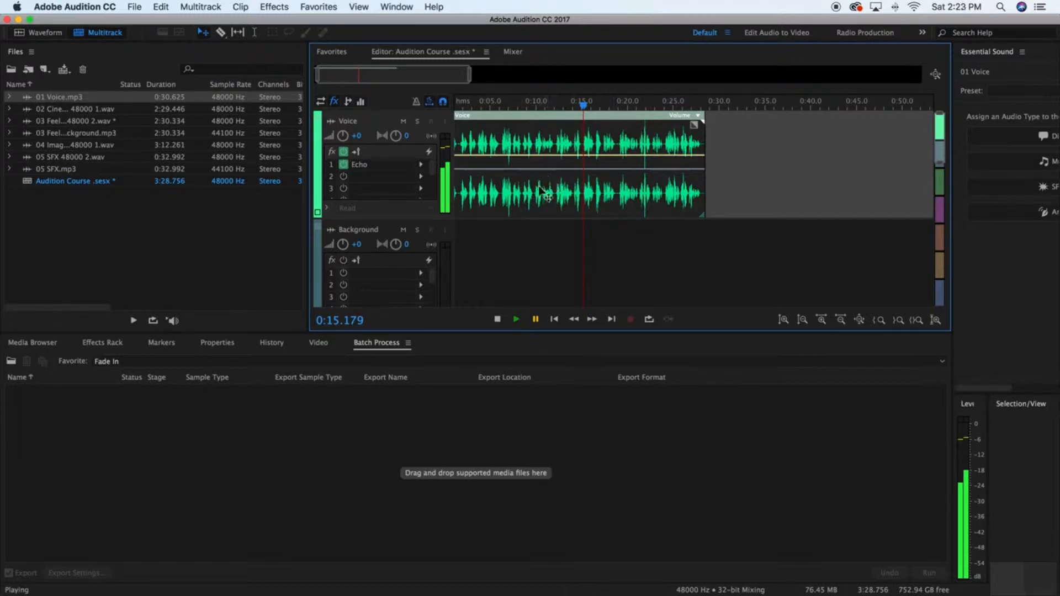
pyautogui.moveTo(561, 199); pyautogui.dragTo(595, 201)
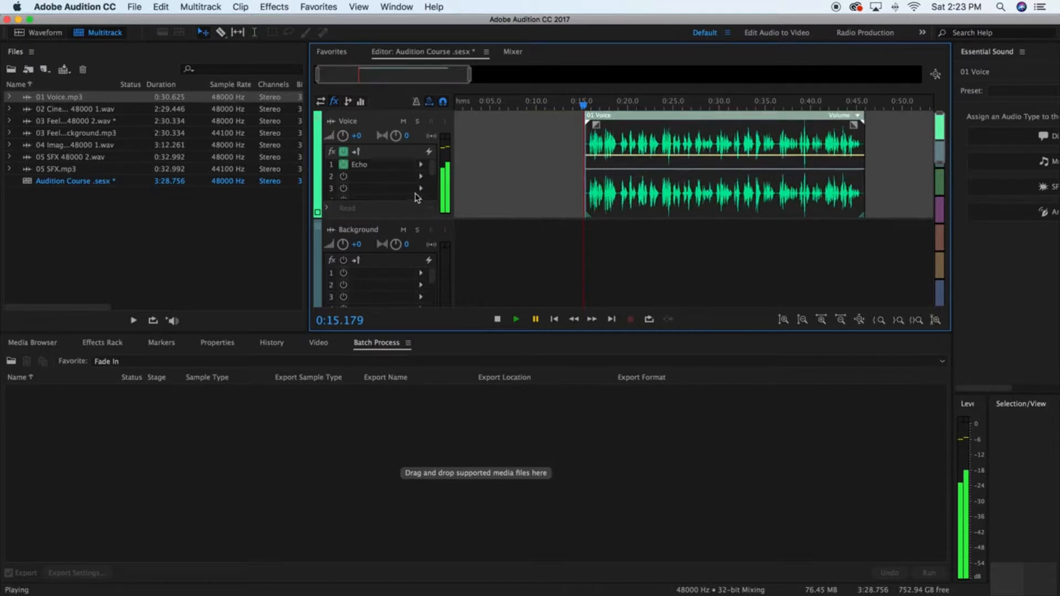
pyautogui.press('super+z')
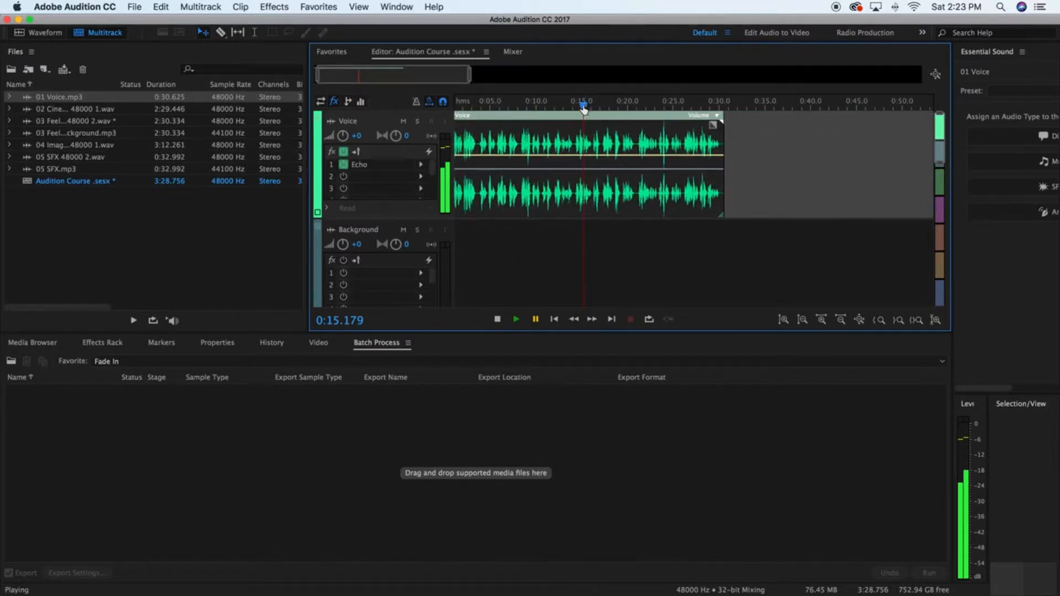
# - Play the voice clip from about 0:03.5 and stop playback at about 0:05.7
pyautogui.moveTo(583, 108); pyautogui.dragTo(478, 106)
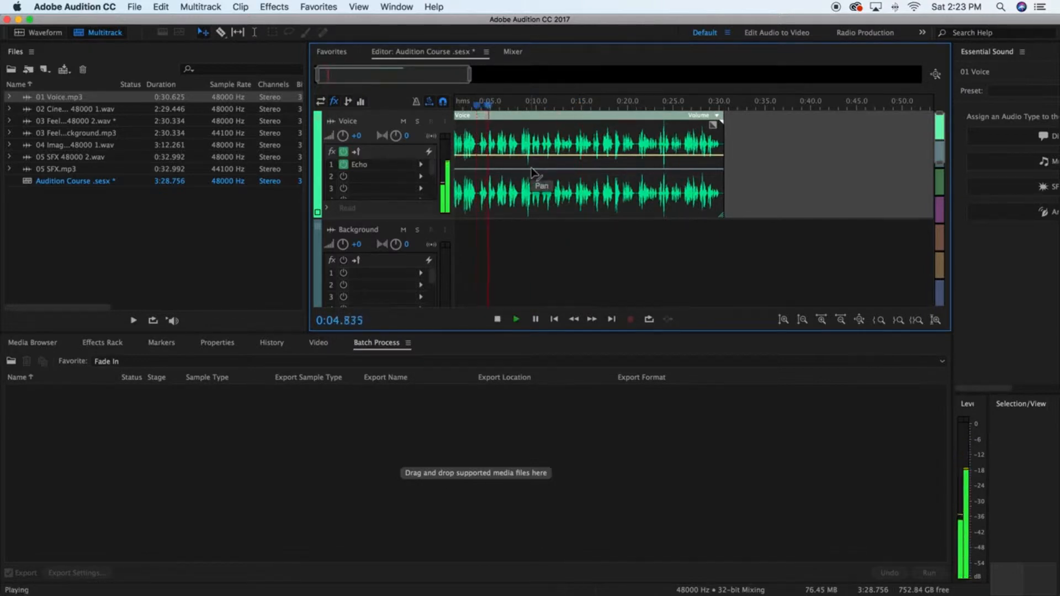
pyautogui.press('space')
pyautogui.scroll(-2, 409, 224)
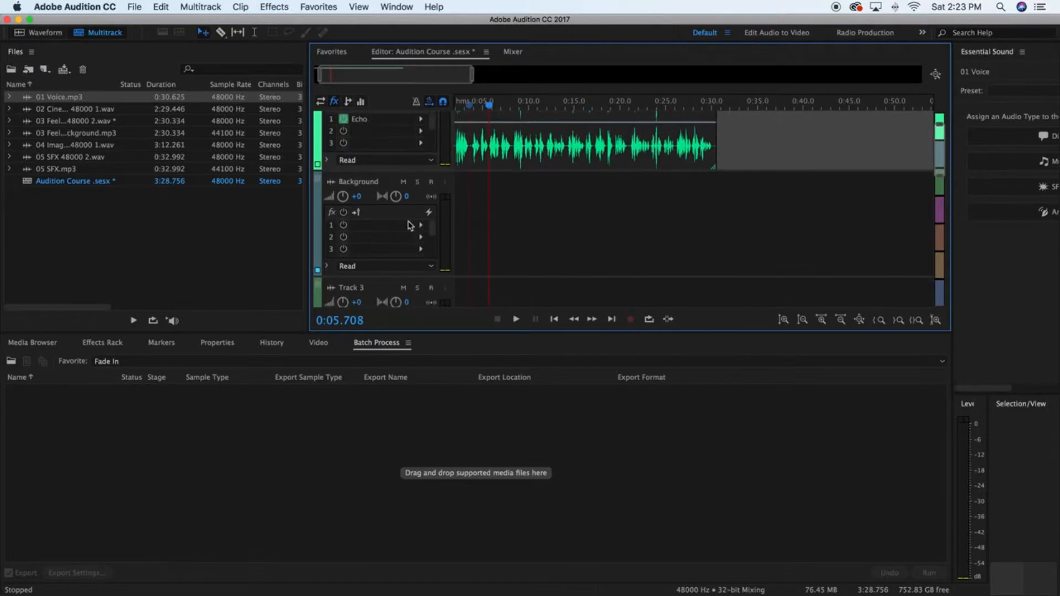
pyautogui.scroll(2, 410, 225)
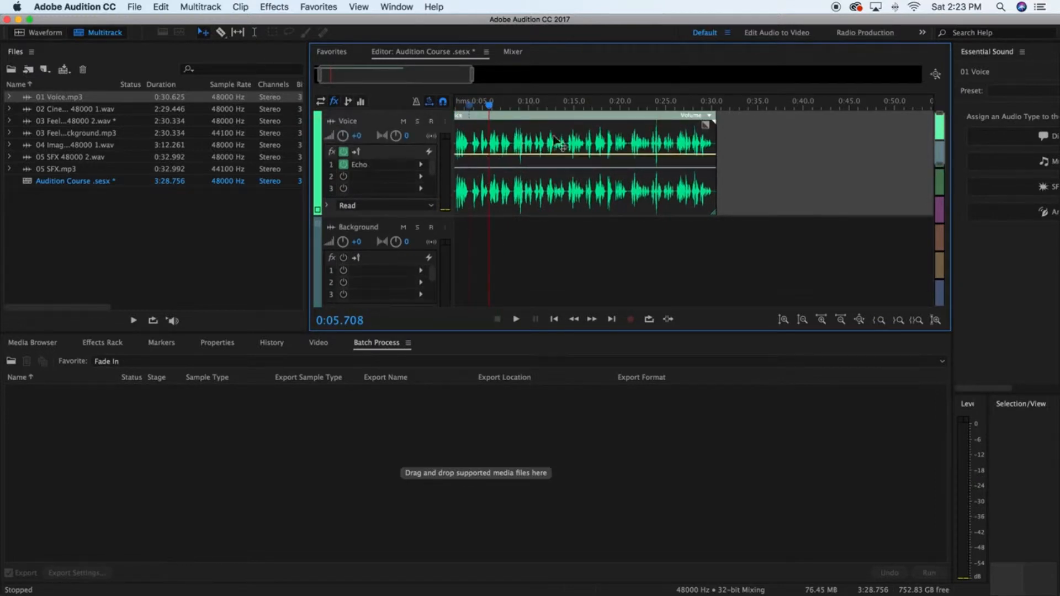
pyautogui.scroll(-2, 458, 242)
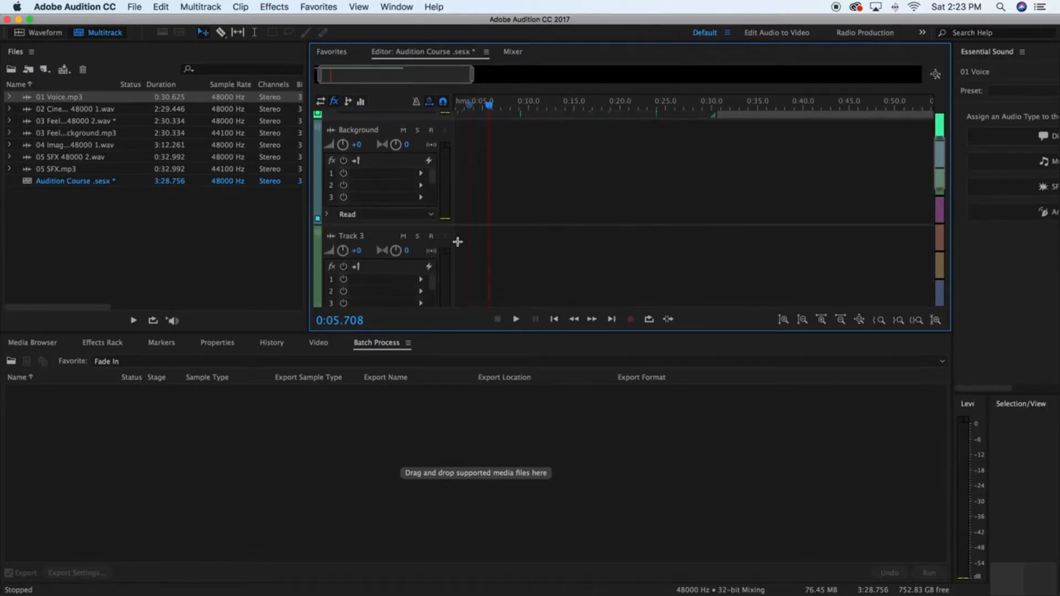
pyautogui.scroll(2, 414, 204)
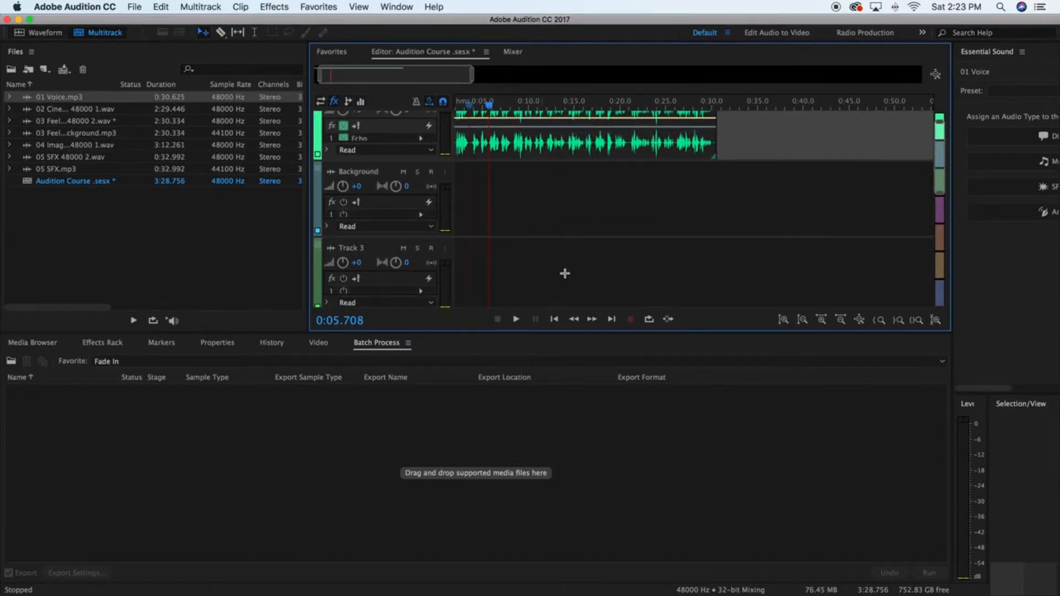
pyautogui.scroll(2, 565, 273)
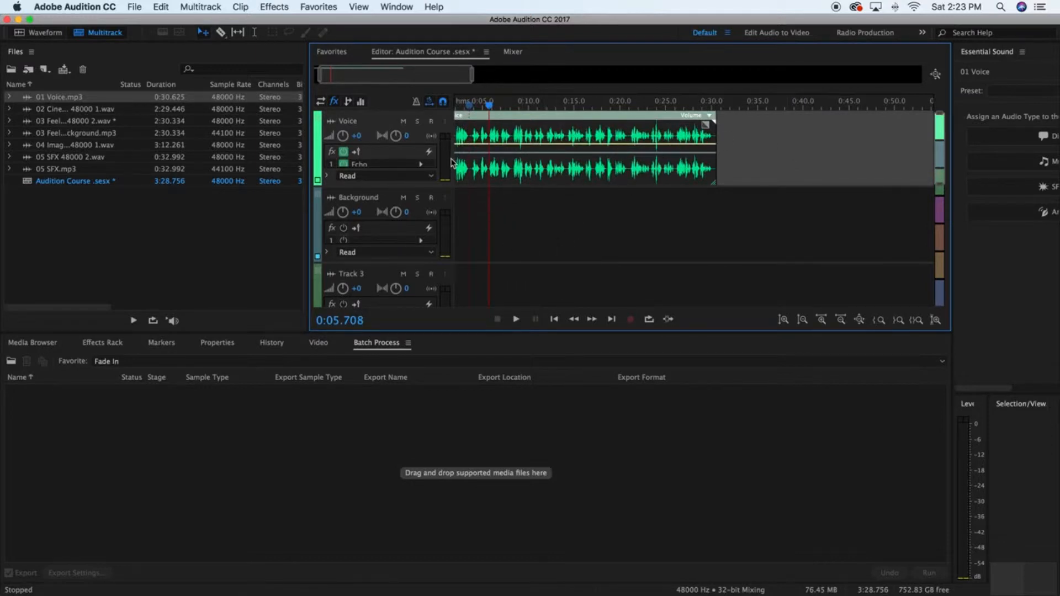
pyautogui.hscroll(-2, 557, 177)
pyautogui.scroll(-1, 517, 170)
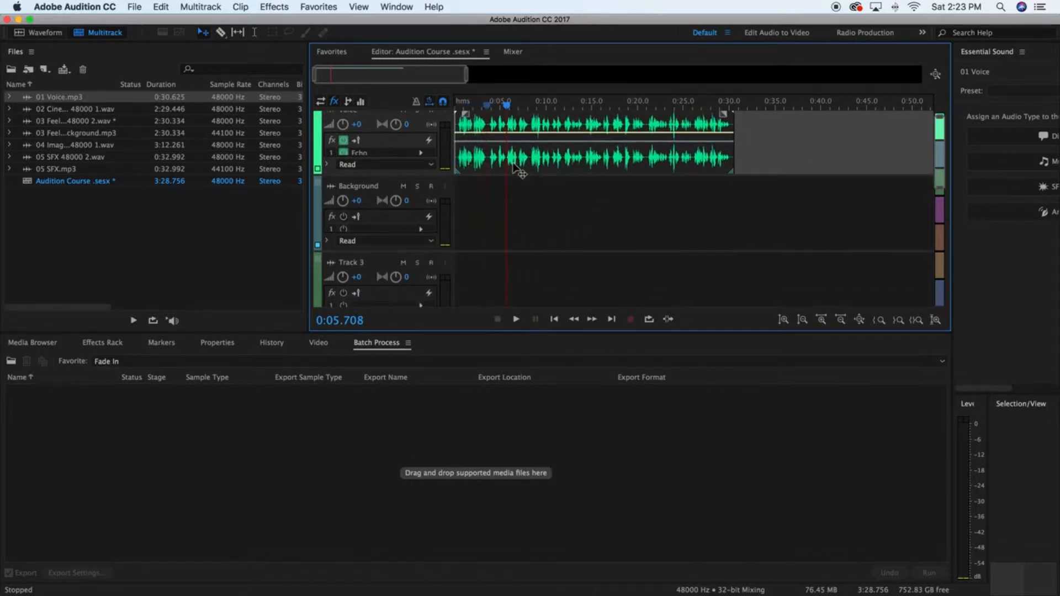
pyautogui.scroll(1, 518, 170)
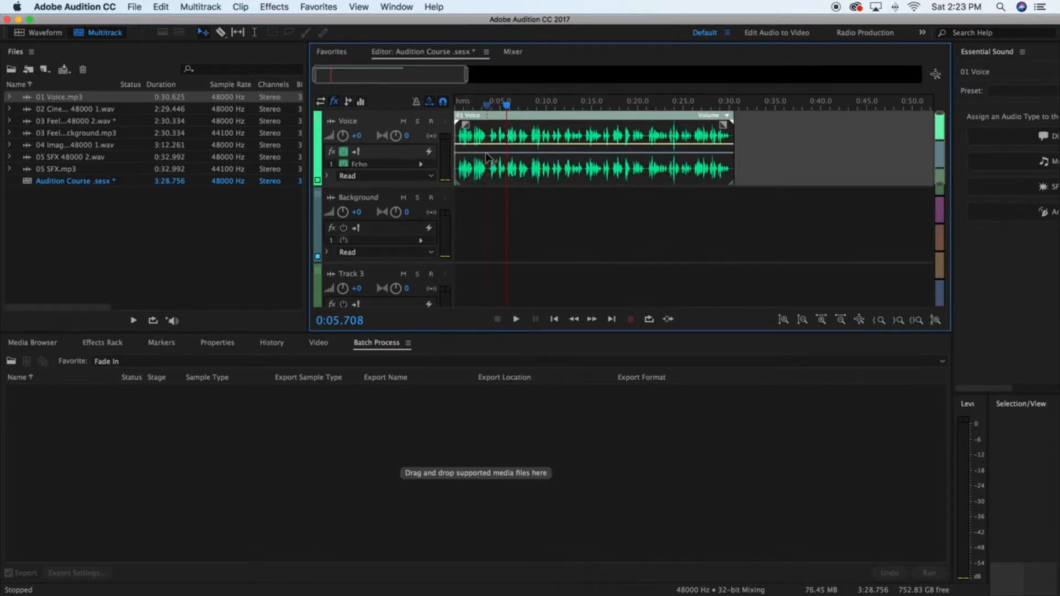
pyautogui.scroll(-1, 396, 165)
pyautogui.scroll(-1, 395, 165)
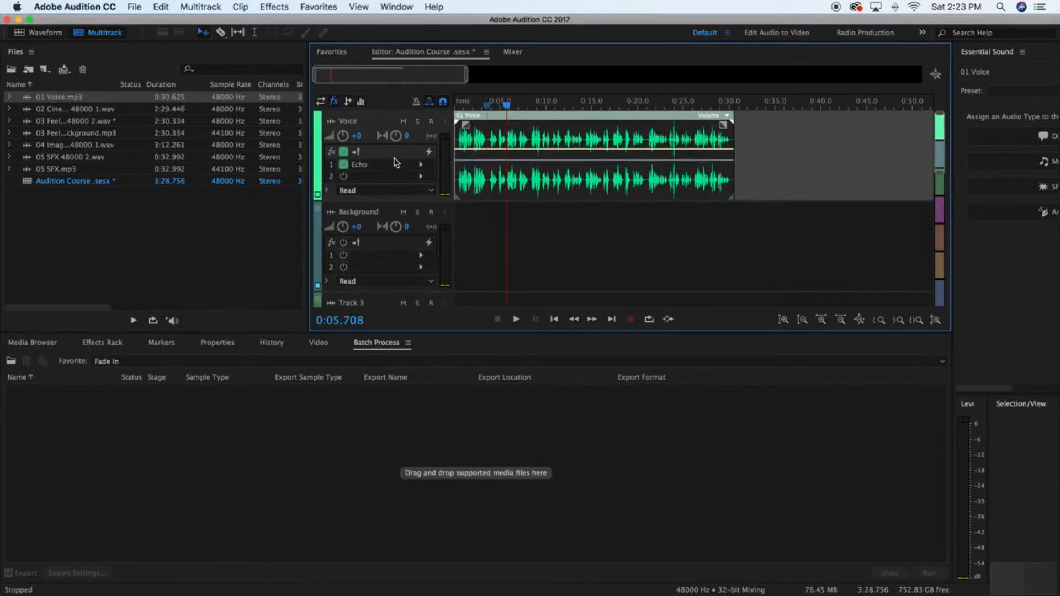
pyautogui.scroll(-3, 397, 247)
pyautogui.scroll(5, 437, 263)
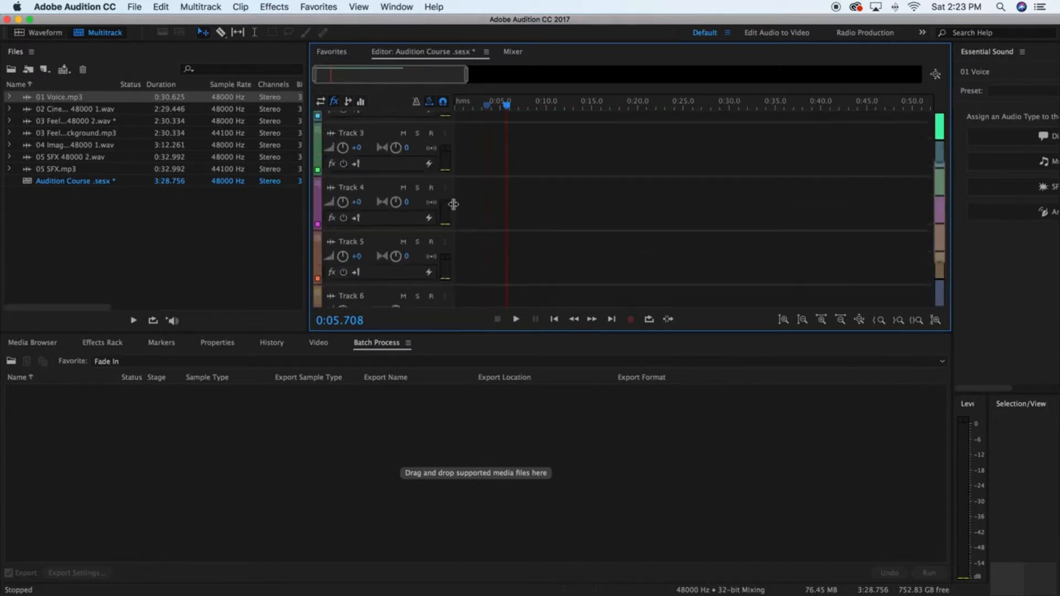
pyautogui.scroll(2, 478, 164)
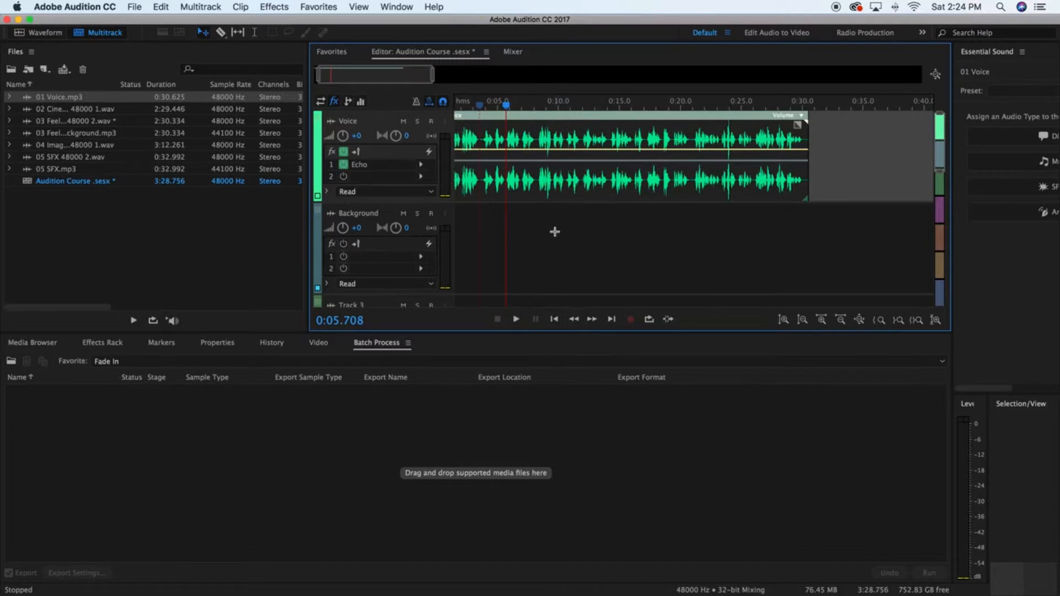
# - Delete the voice clip from the Voice track and remove the Echo effect from the track's first effect slot
pyautogui.hscroll(-3, 543, 138)
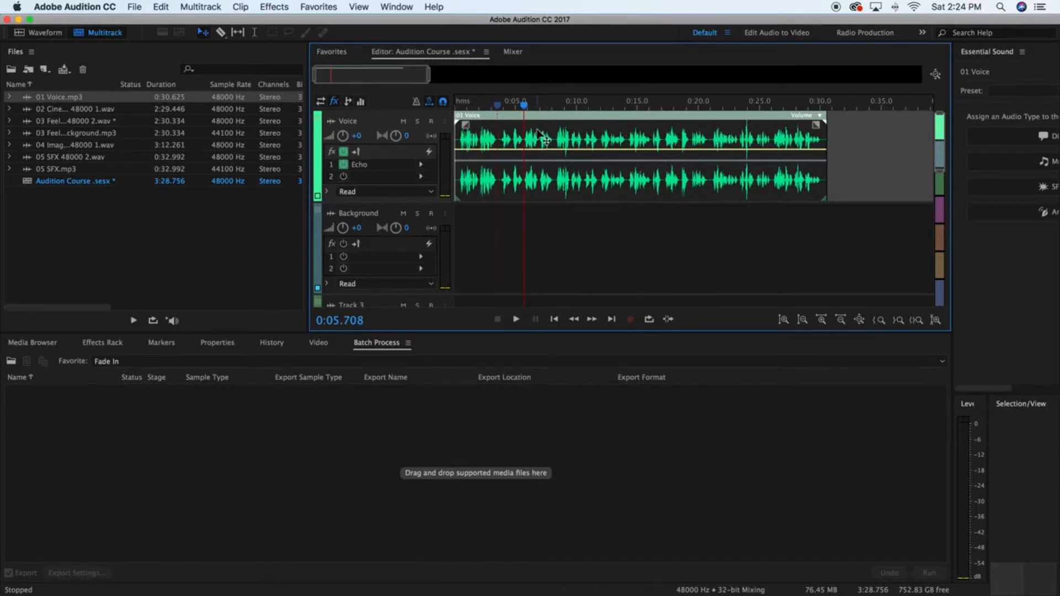
pyautogui.press('Delete')
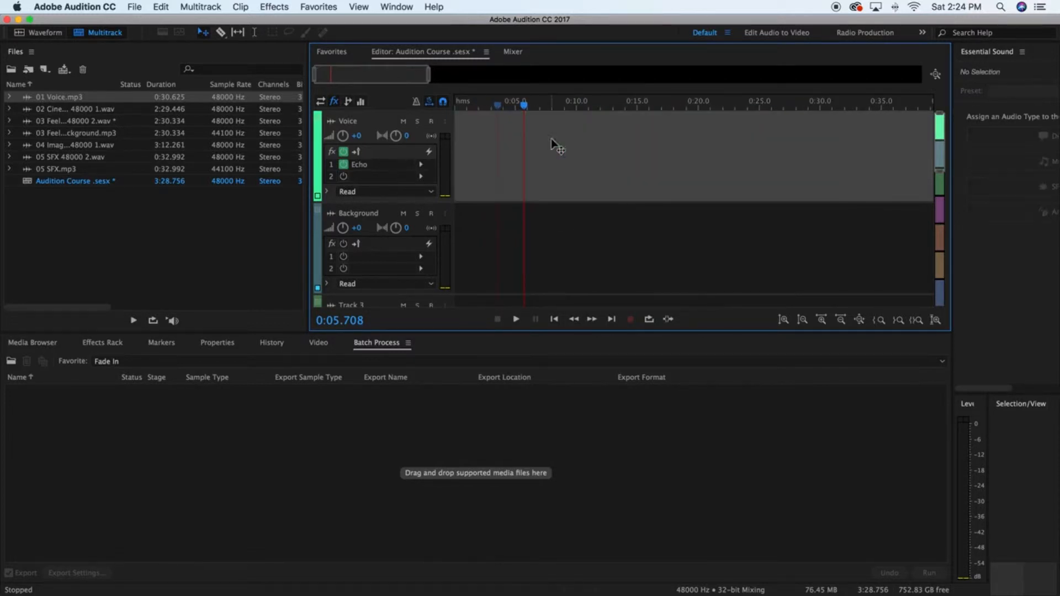
pyautogui.click(420, 164)
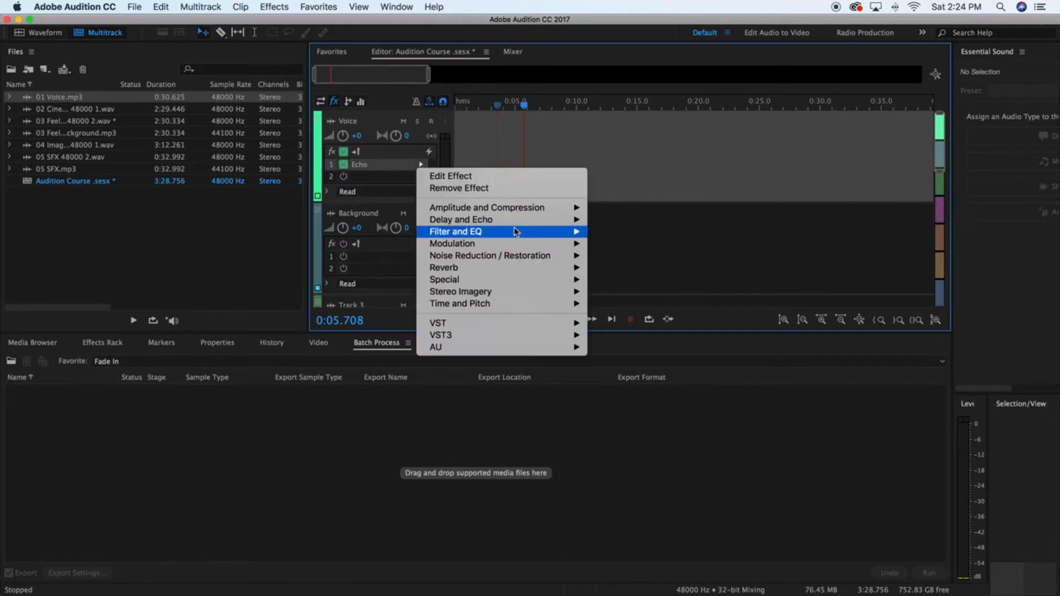
pyautogui.moveTo(496, 269)
pyautogui.moveTo(494, 222)
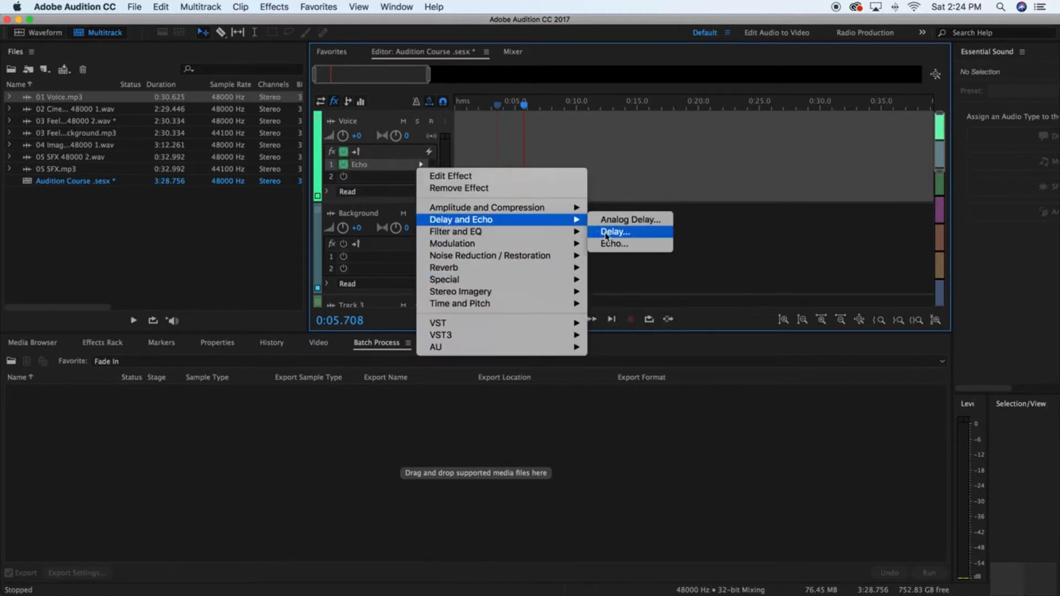
pyautogui.click(483, 188)
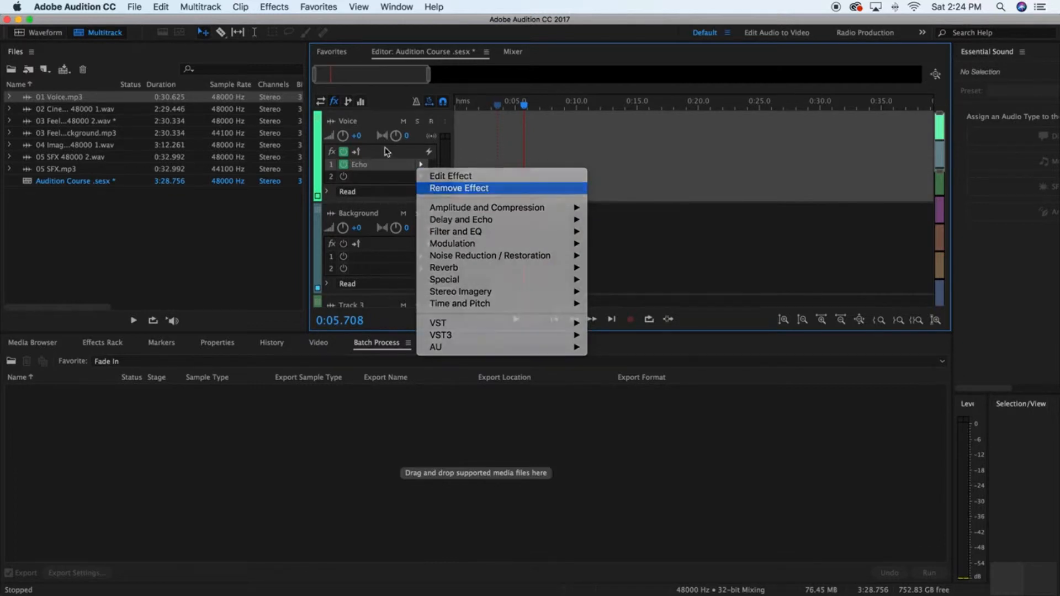
# - Add a Delay effect to the Voice track's first effect slot and apply the Room Ambience preset
pyautogui.click(421, 164)
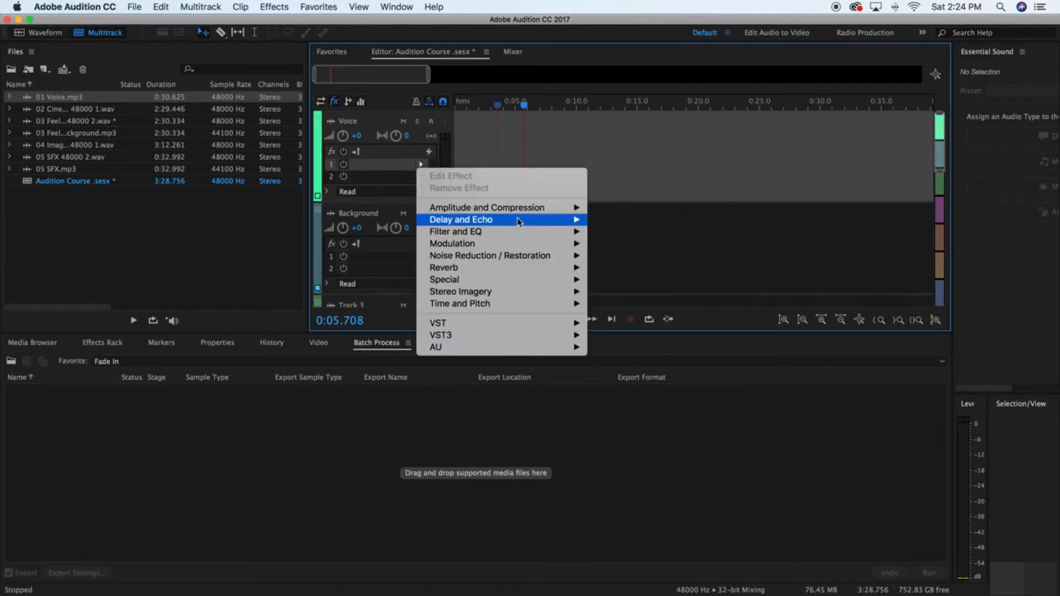
pyautogui.moveTo(521, 221)
pyautogui.click(617, 232)
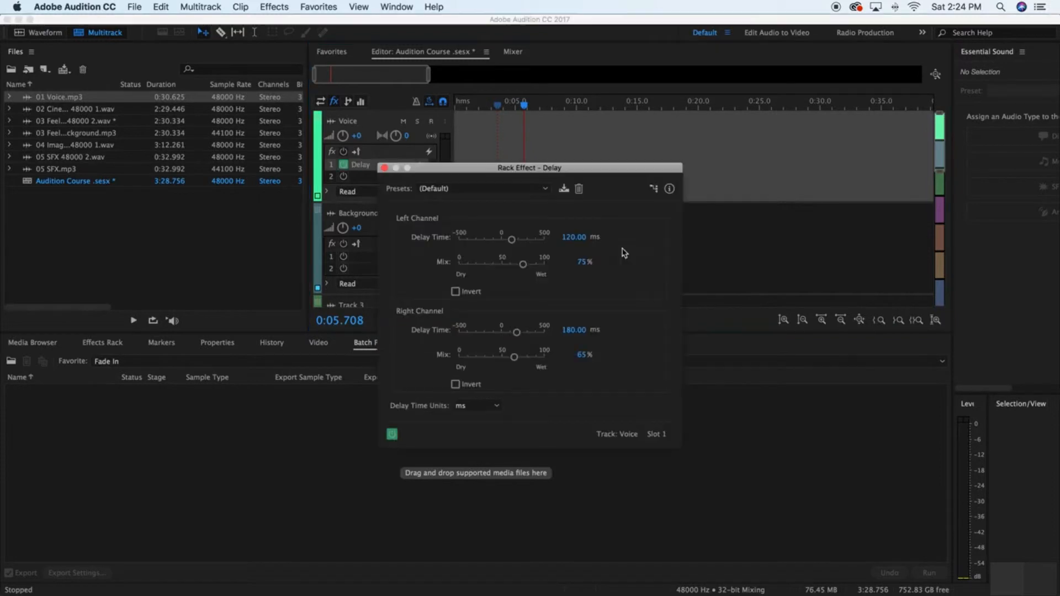
pyautogui.click(427, 188)
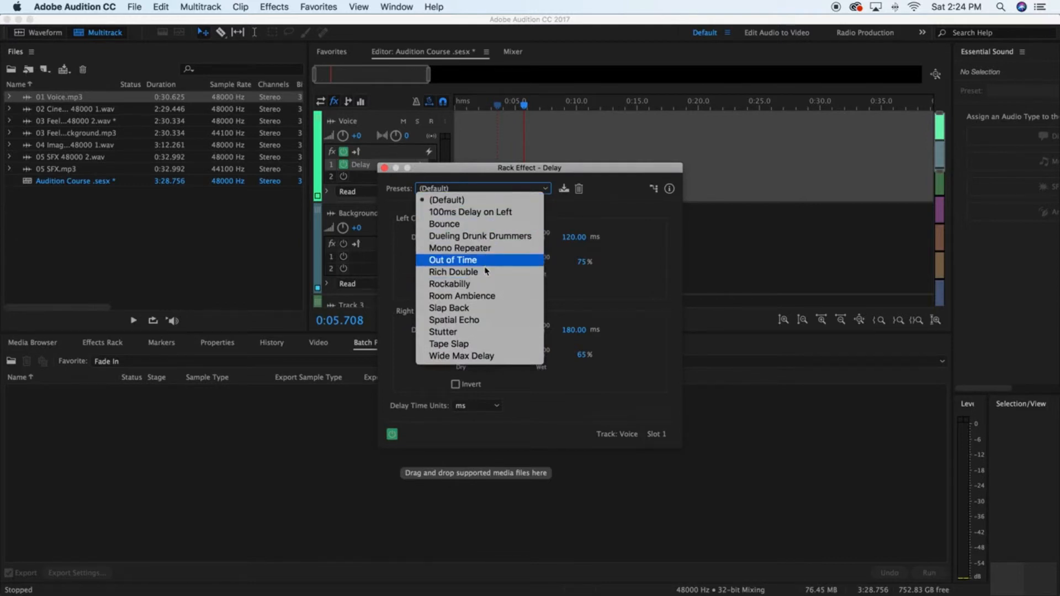
pyautogui.click(481, 296)
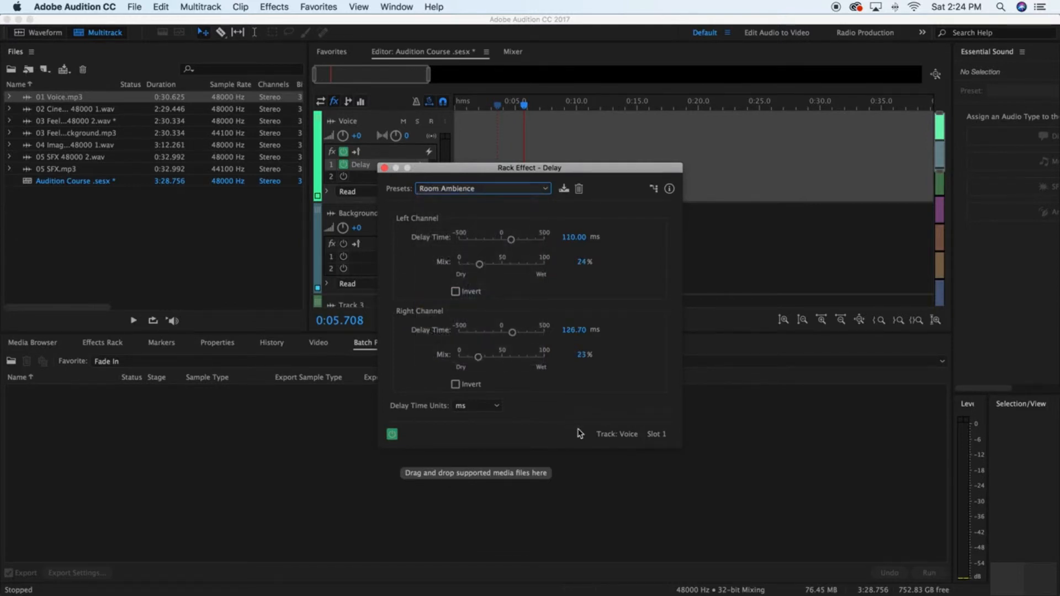
pyautogui.click(384, 168)
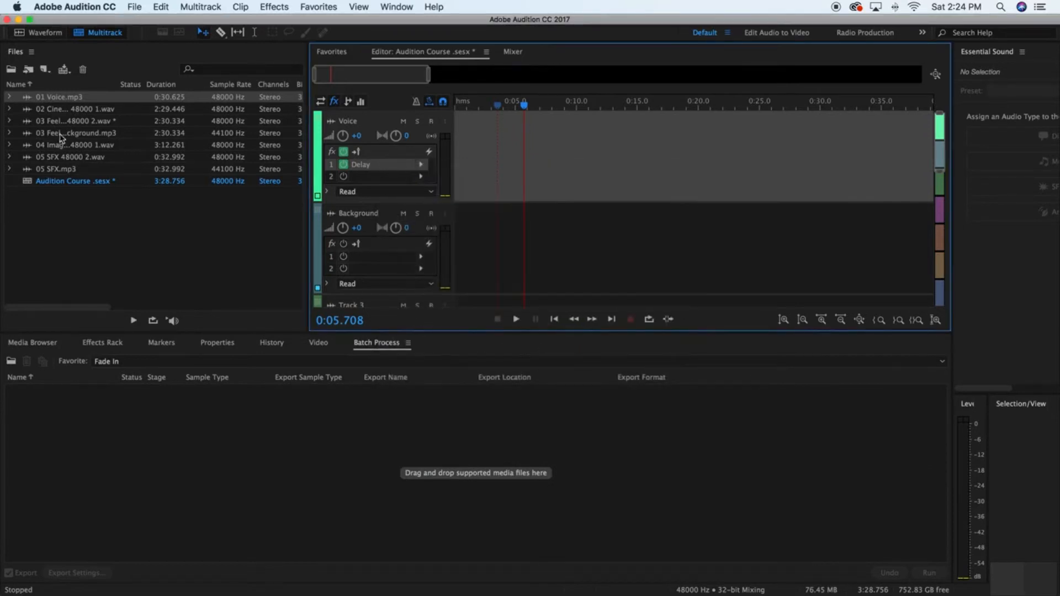
# - Place 01 Voice.mp3 at the start of the Voice track and play it from the beginning with raised system volume, pausing at about 0:08
pyautogui.moveTo(304, 139); pyautogui.dragTo(454, 168)
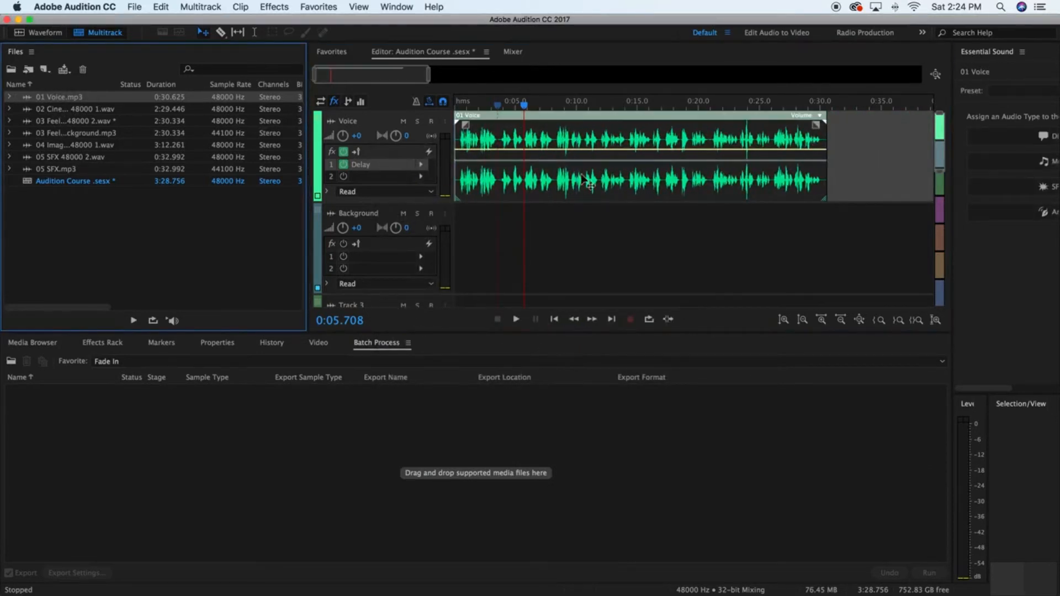
pyautogui.click(554, 321)
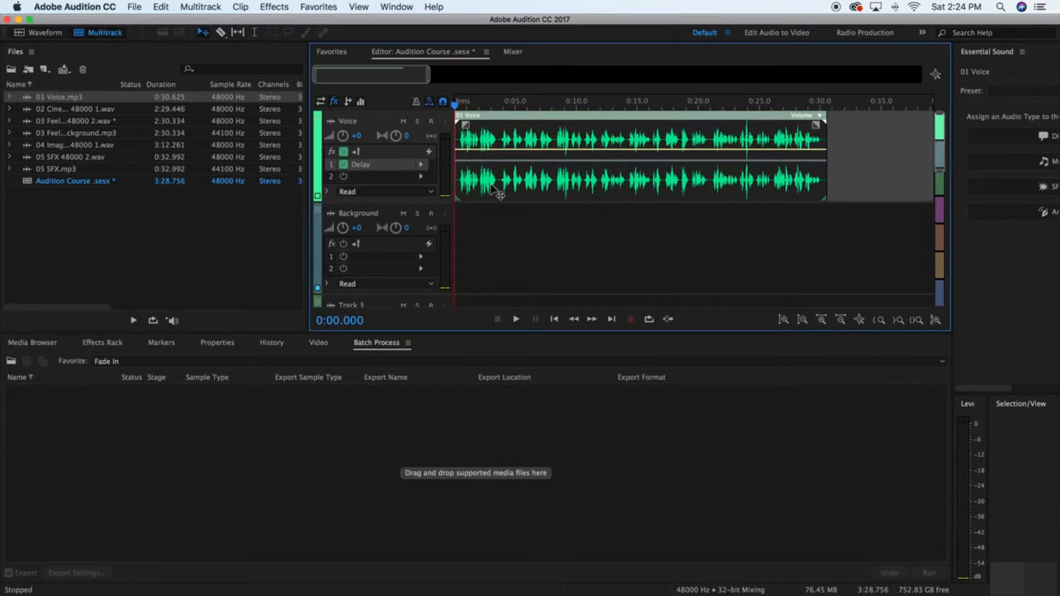
pyautogui.press('space')
pyautogui.press('XF86AudioRaiseVolume')
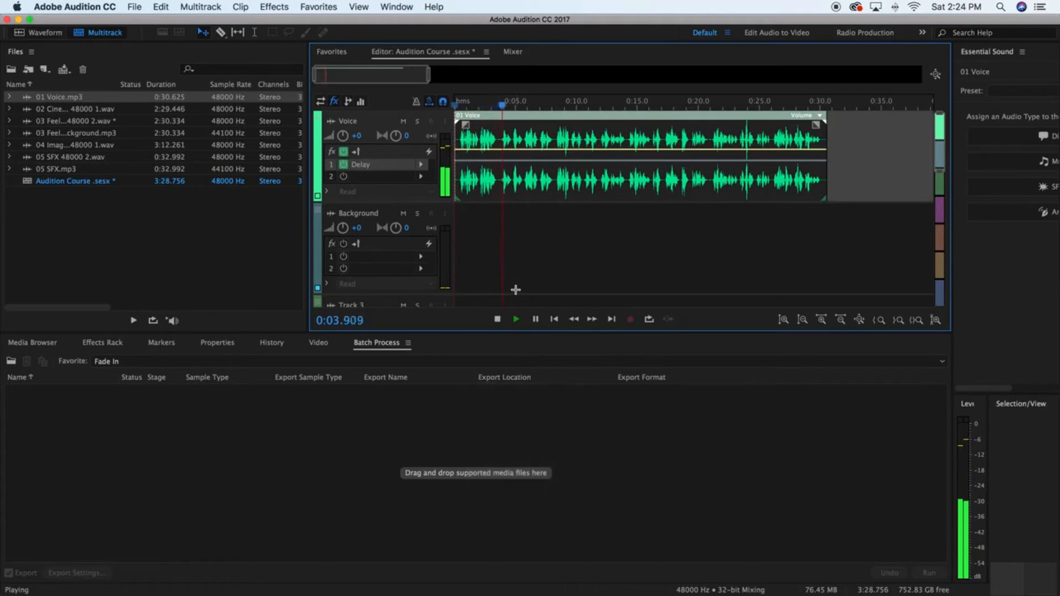
pyautogui.scroll(-1, 515, 290)
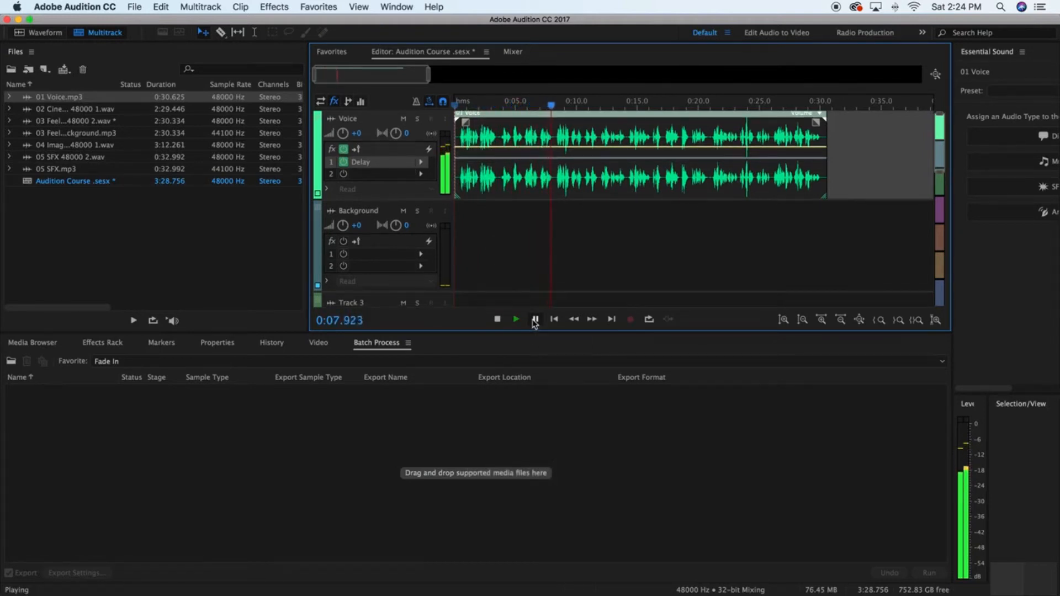
pyautogui.click(534, 321)
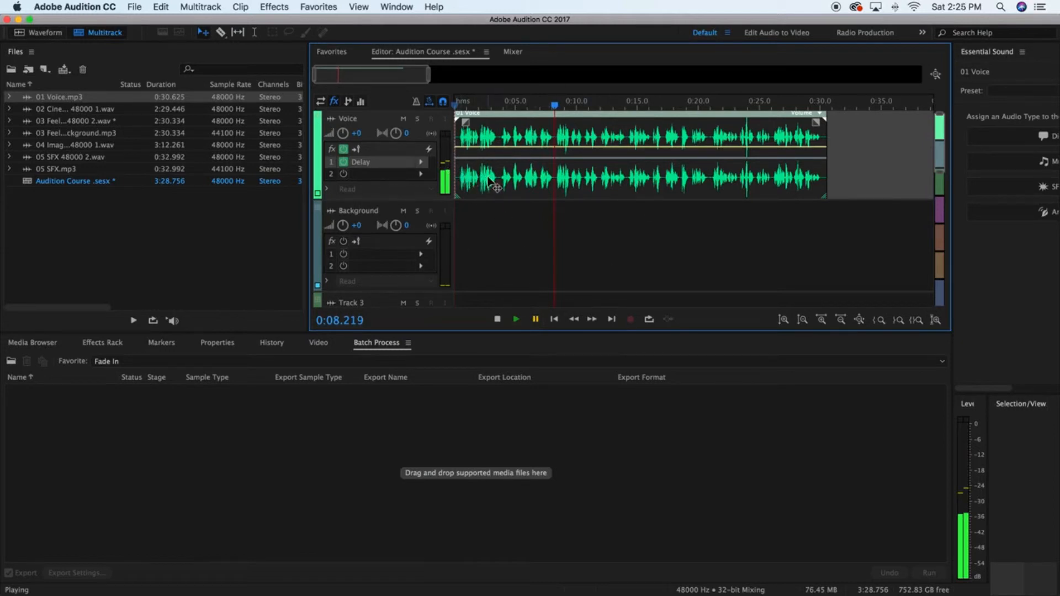
# - Examine the effect categories offered for the Voice track's first slot, including Delay and Echo and Filter and EQ
pyautogui.click(421, 166)
pyautogui.moveTo(474, 234)
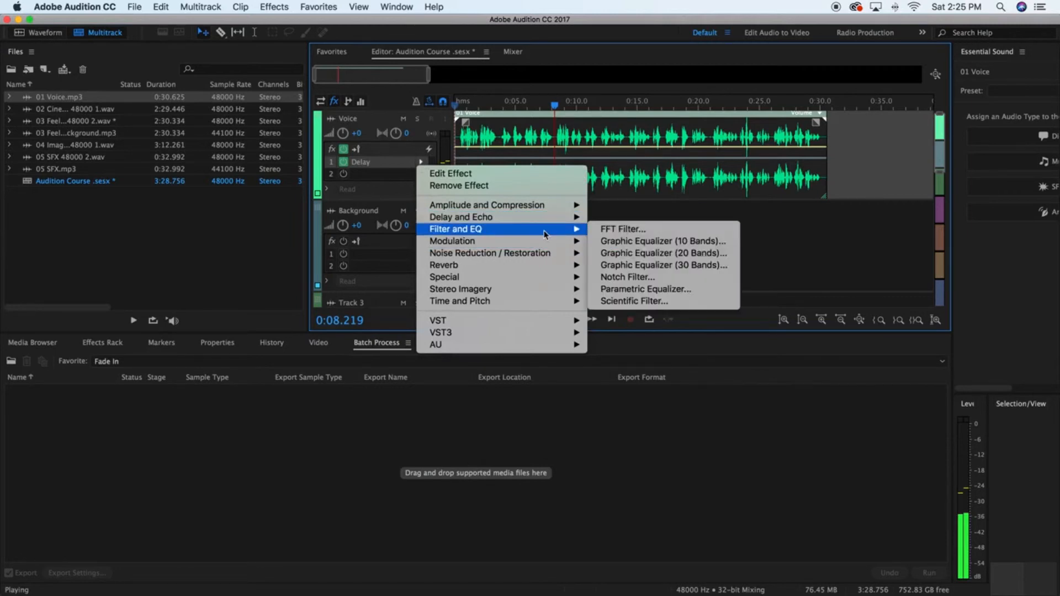
pyautogui.moveTo(542, 219)
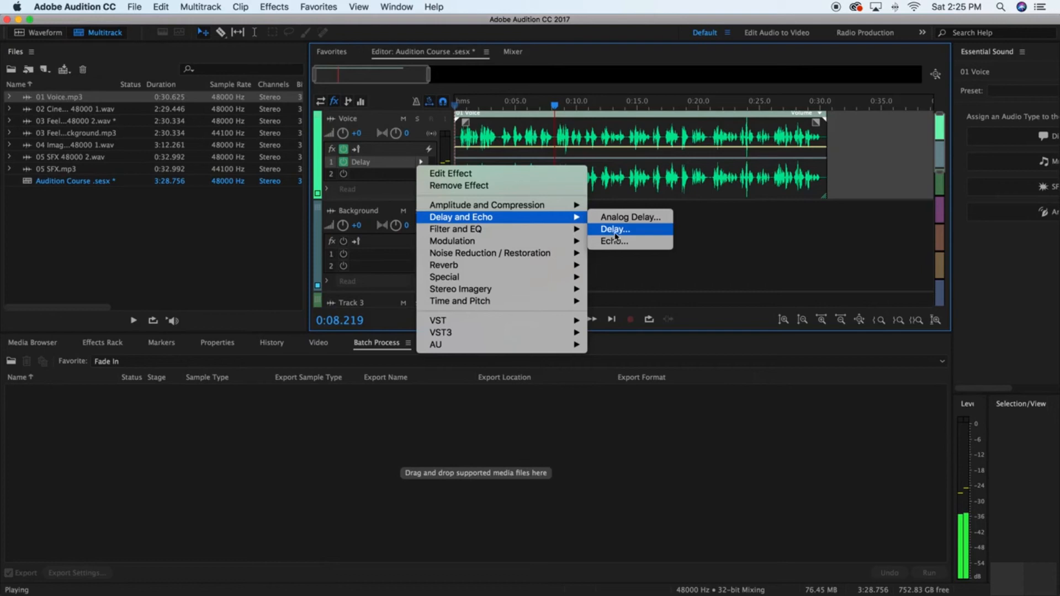
pyautogui.click(615, 229)
pyautogui.click(421, 163)
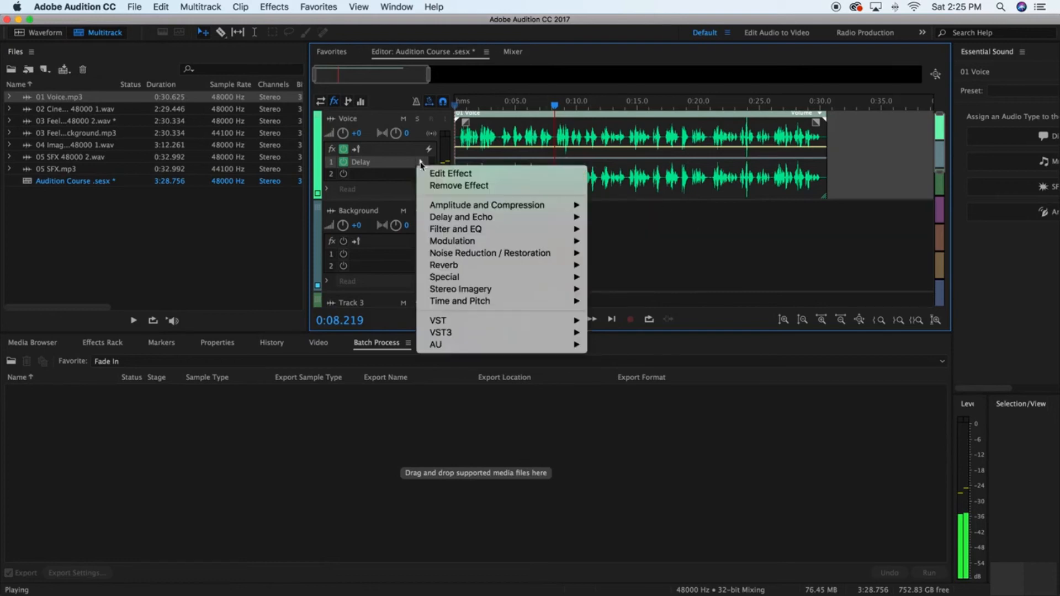
pyautogui.click(660, 260)
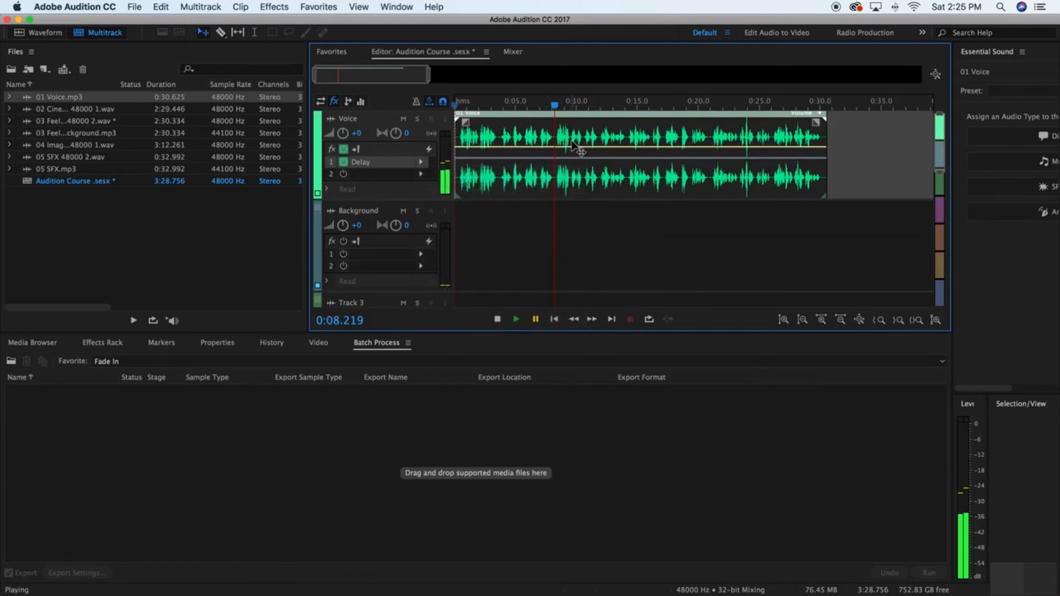
pyautogui.click(420, 163)
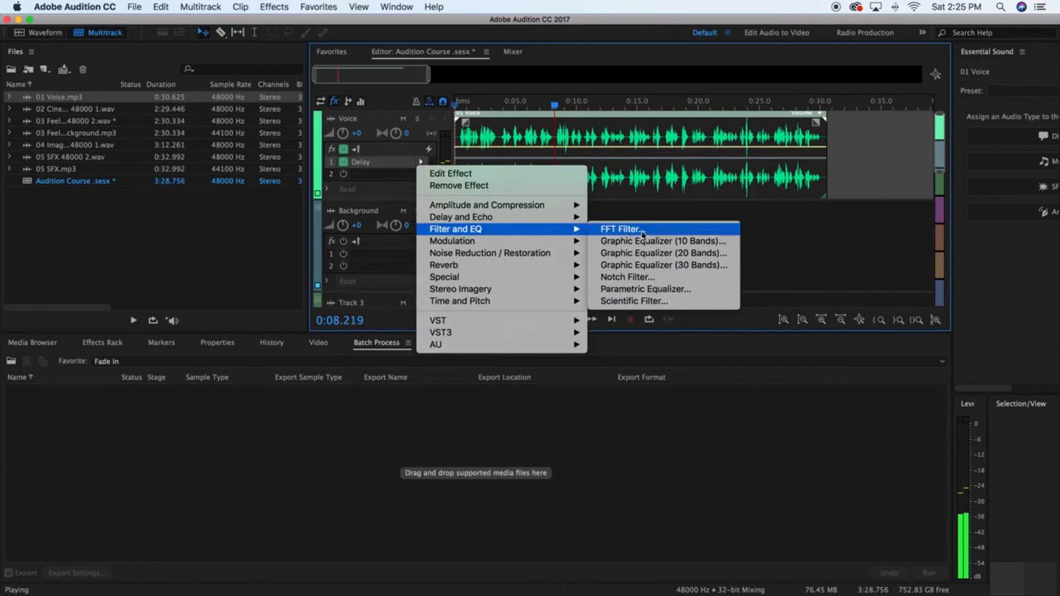
pyautogui.click(682, 181)
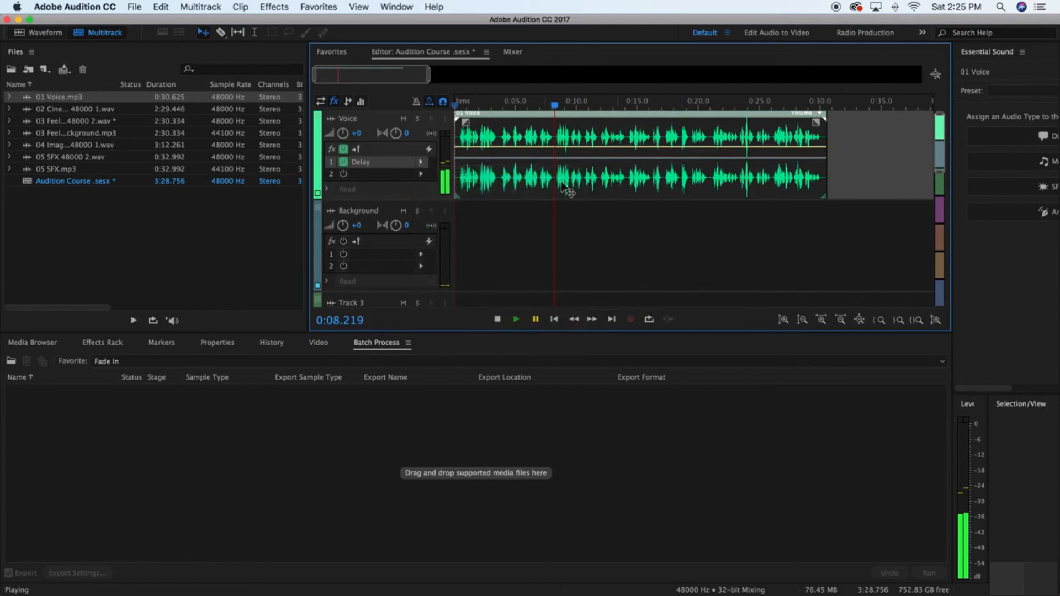
pyautogui.click(421, 163)
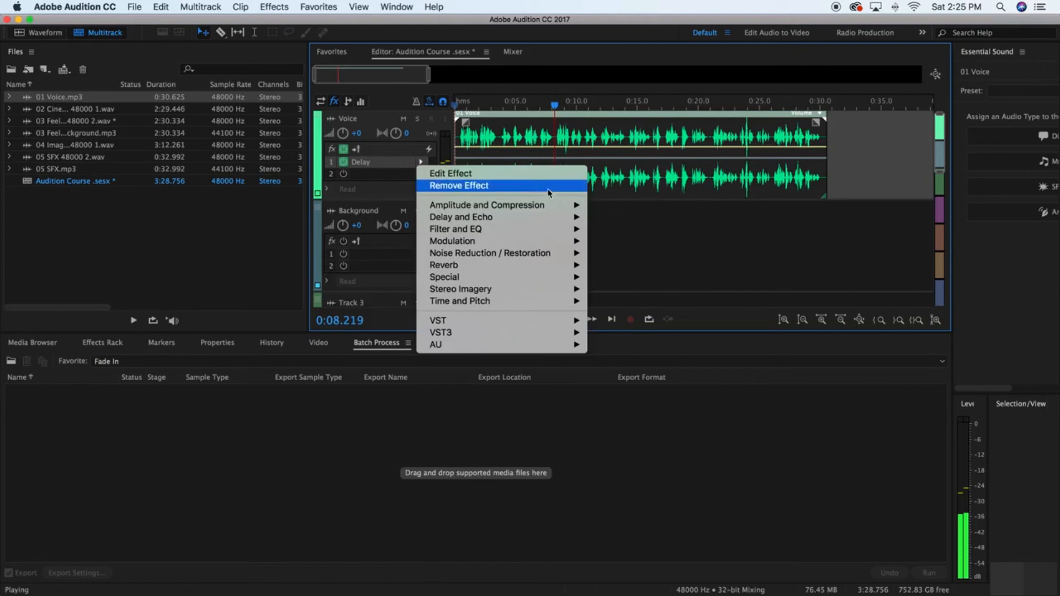
pyautogui.click(644, 191)
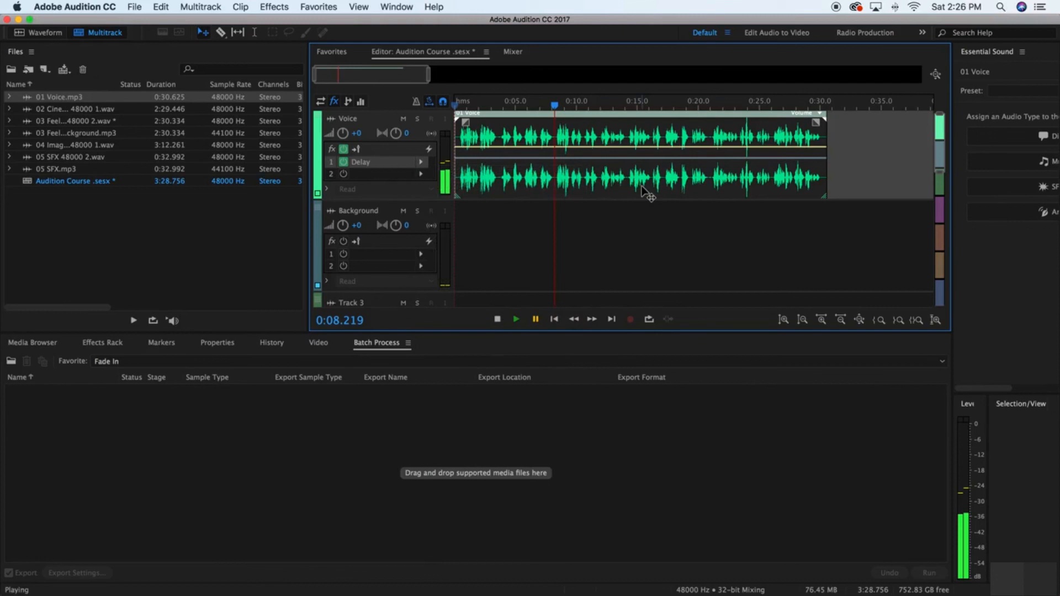